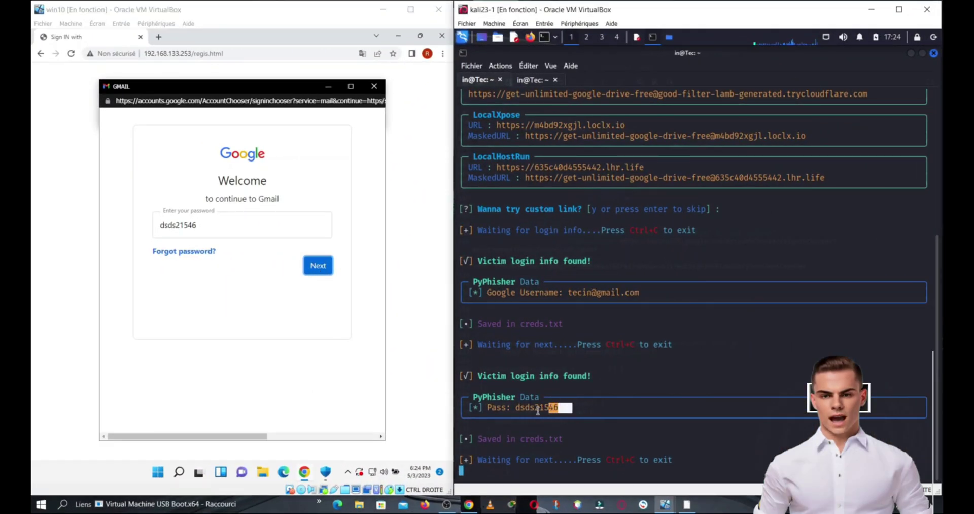
# Submit verification code 12345 on the fake Google page and inspect the resulting 403 error.
pyautogui.moveTo(571, 408); pyautogui.dragTo(514, 407)
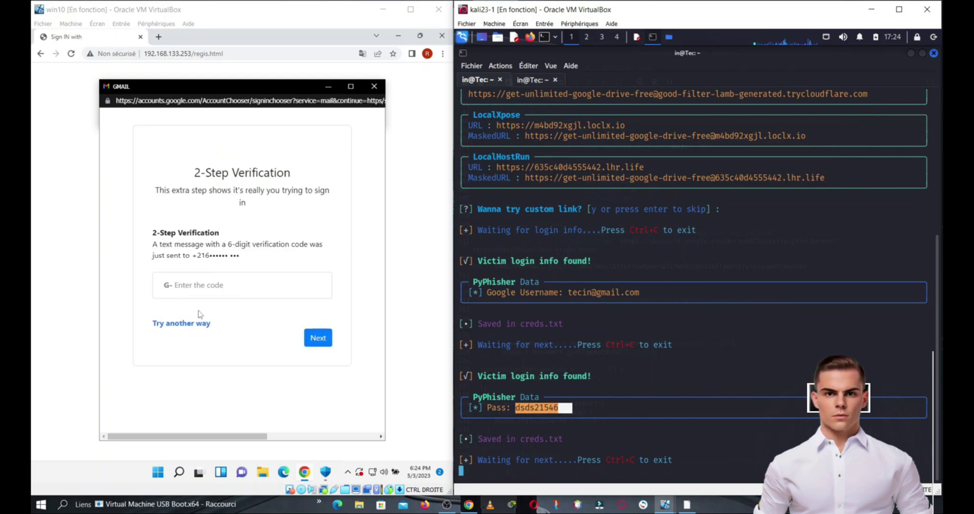
pyautogui.click(201, 297)
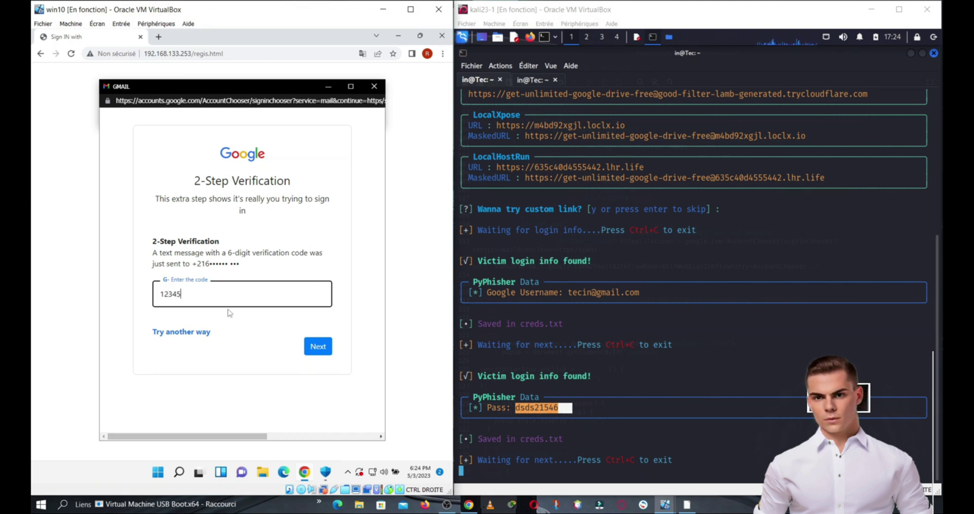
pyautogui.click(318, 346)
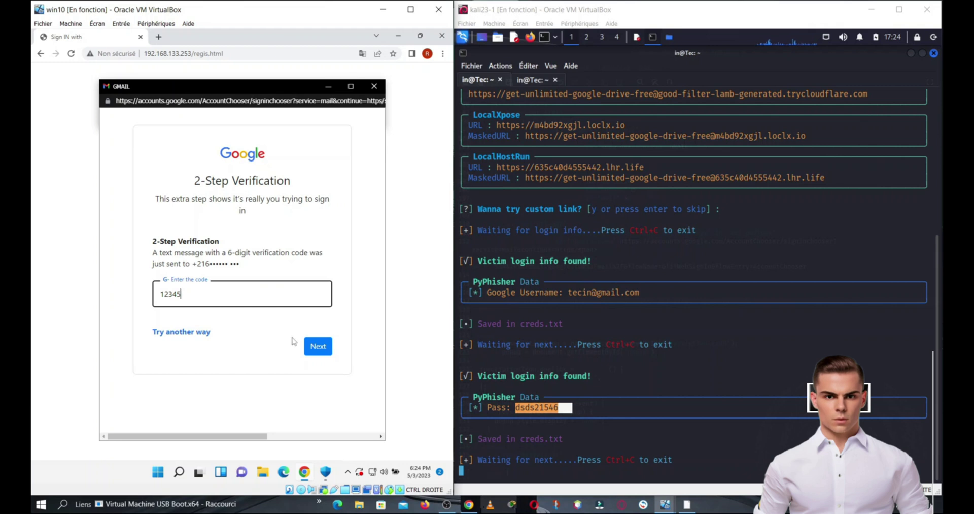
pyautogui.click(313, 350)
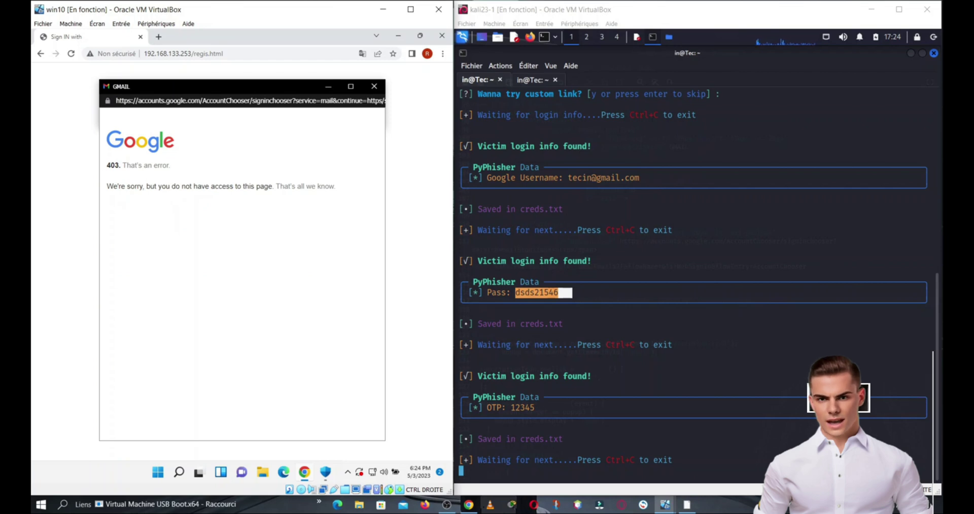
pyautogui.moveTo(136, 165); pyautogui.dragTo(169, 165)
pyautogui.moveTo(116, 186); pyautogui.dragTo(335, 186)
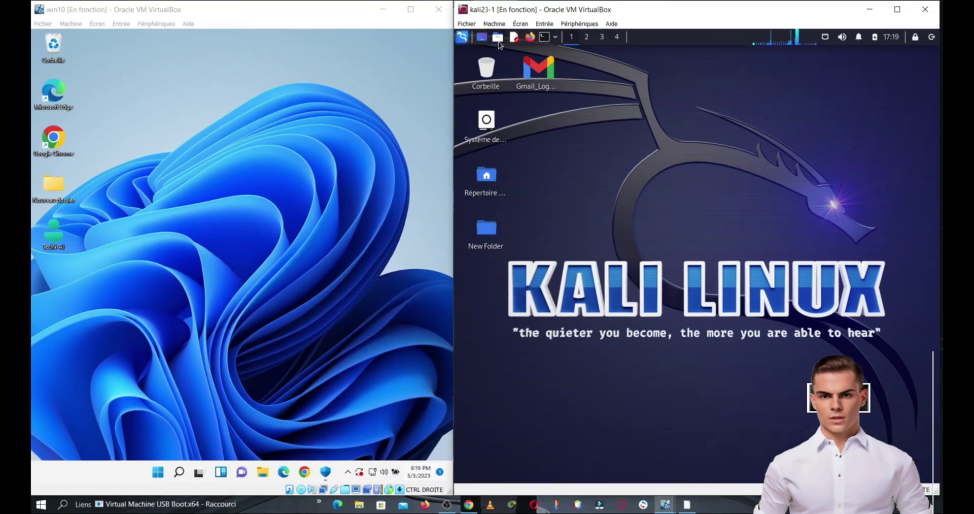
# Browse in Thunar from the root filesystem into /var/www/html, then resize the Kali VM window.
pyautogui.click(497, 37)
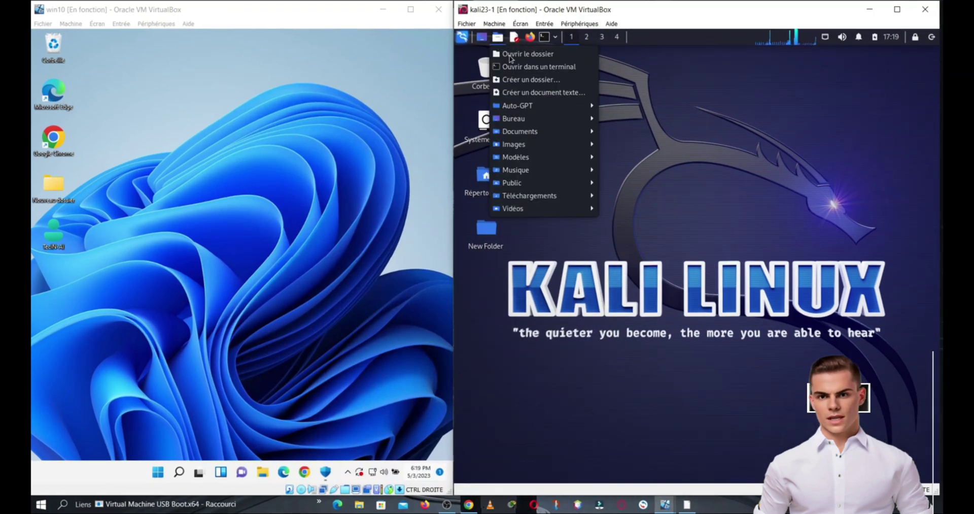
pyautogui.click(512, 57)
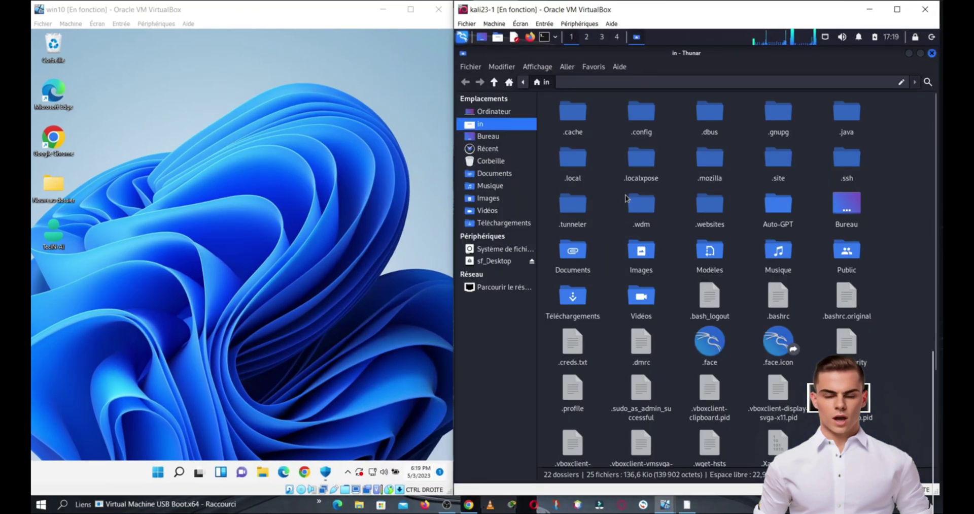
pyautogui.click(499, 249)
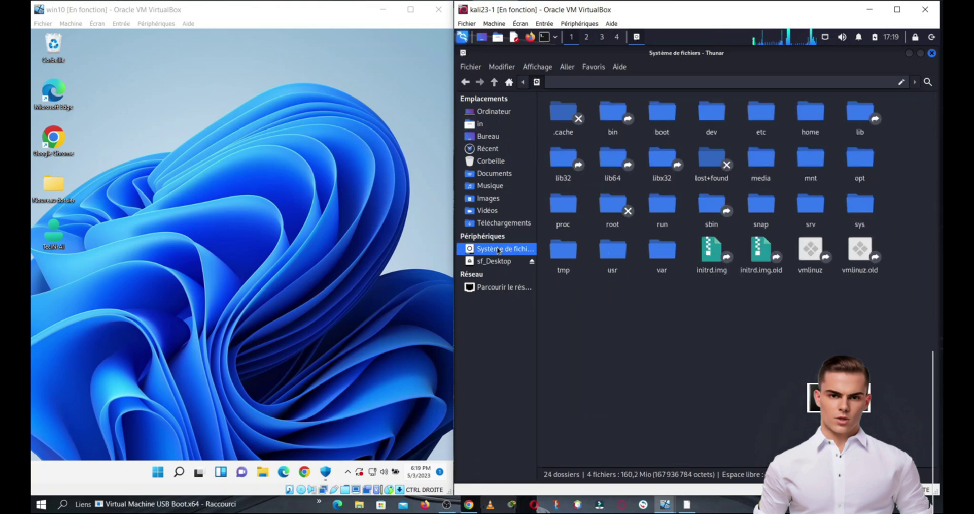
pyautogui.doubleClick(662, 251)
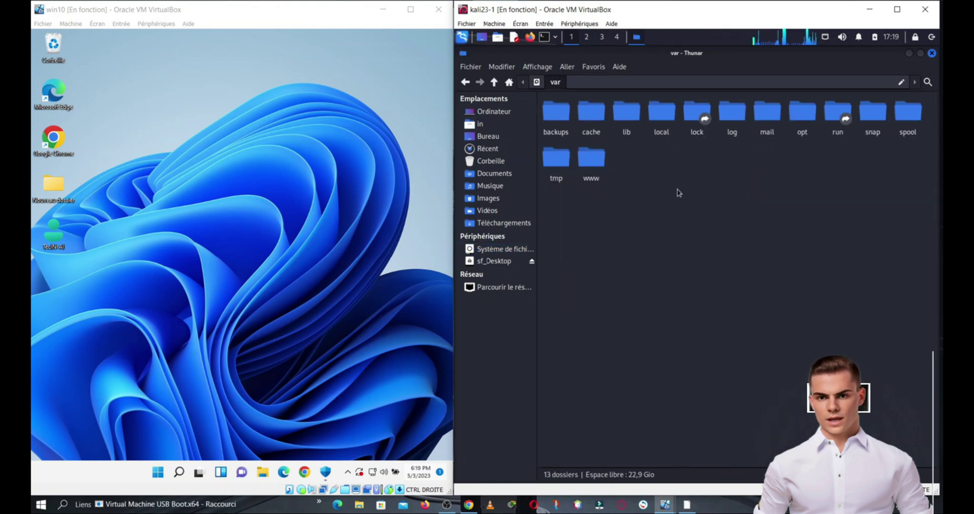
pyautogui.click(595, 166)
pyautogui.doubleClick(595, 166)
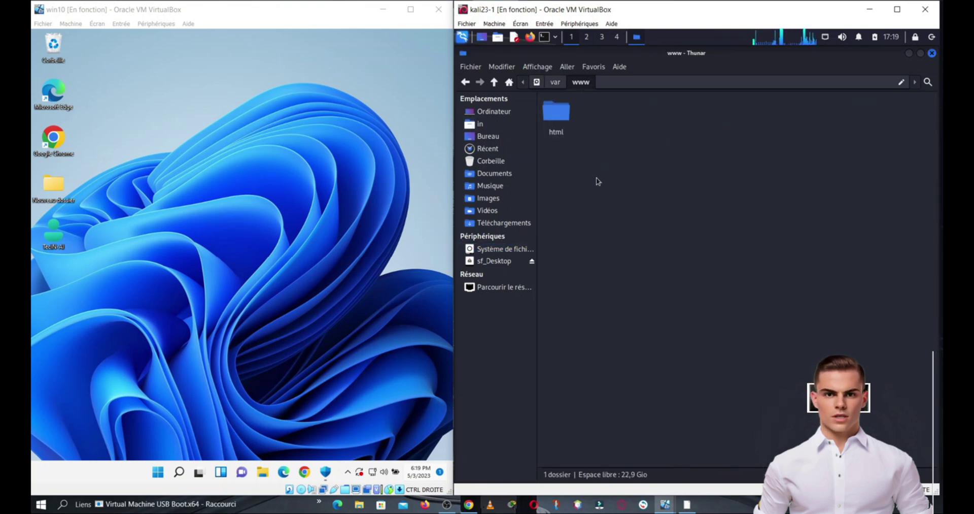
pyautogui.doubleClick(556, 119)
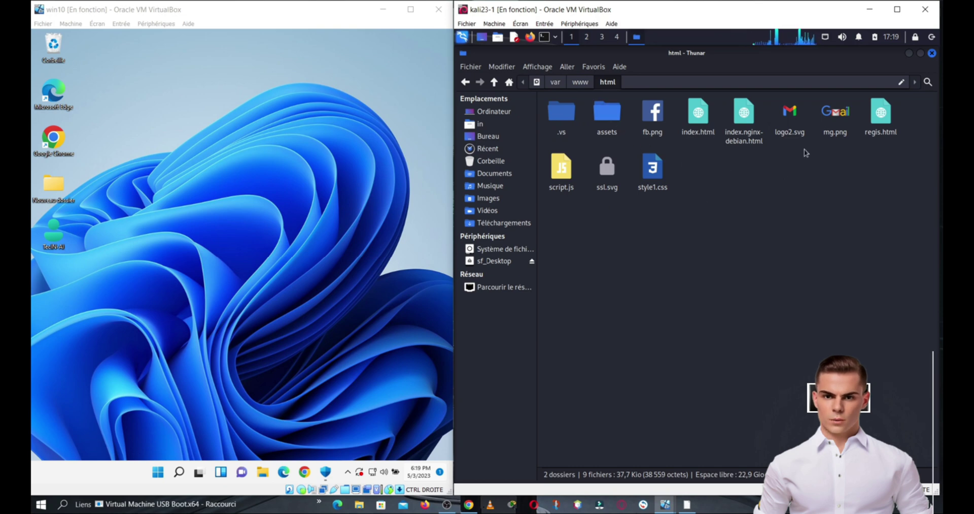
pyautogui.moveTo(940, 218); pyautogui.dragTo(934, 157)
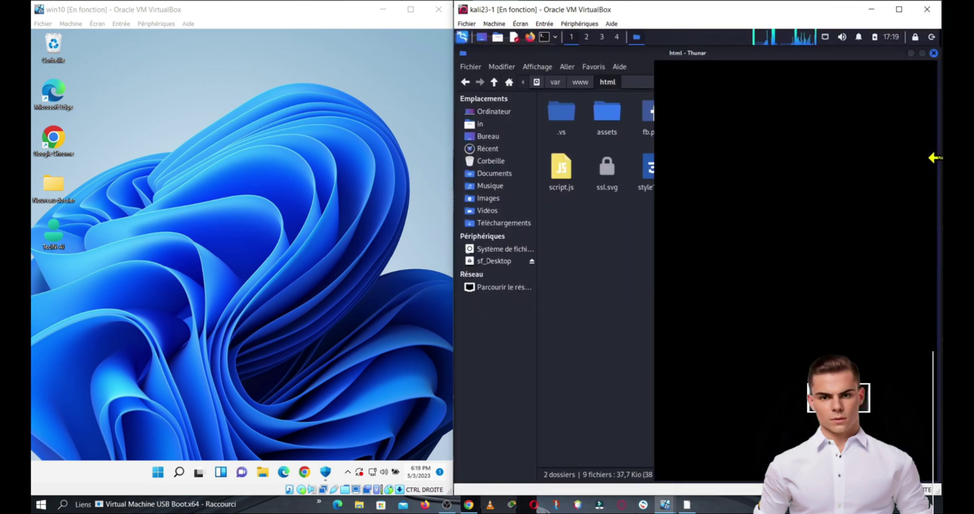
pyautogui.moveTo(871, 209); pyautogui.dragTo(838, 279)
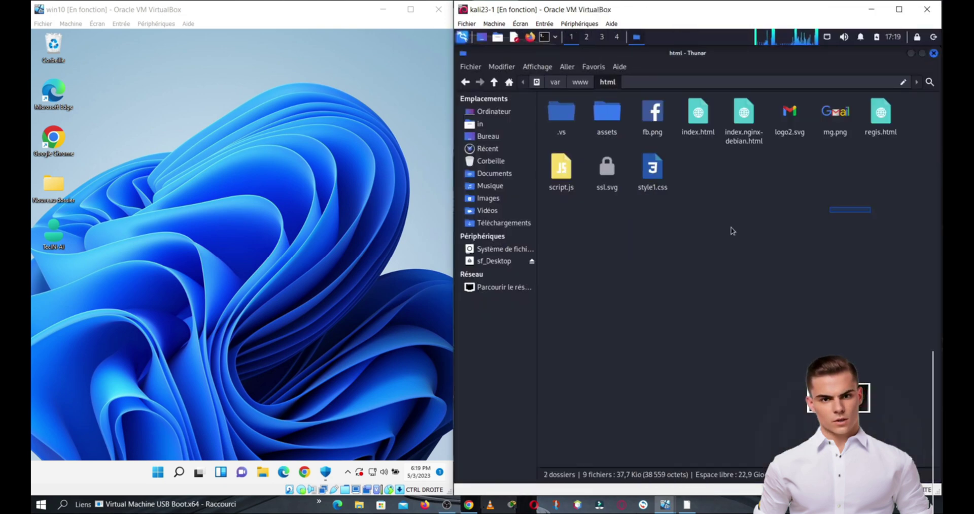
# Preview index.html in Firefox and its linked Gmail sign-in page regis.html.
pyautogui.click(699, 116)
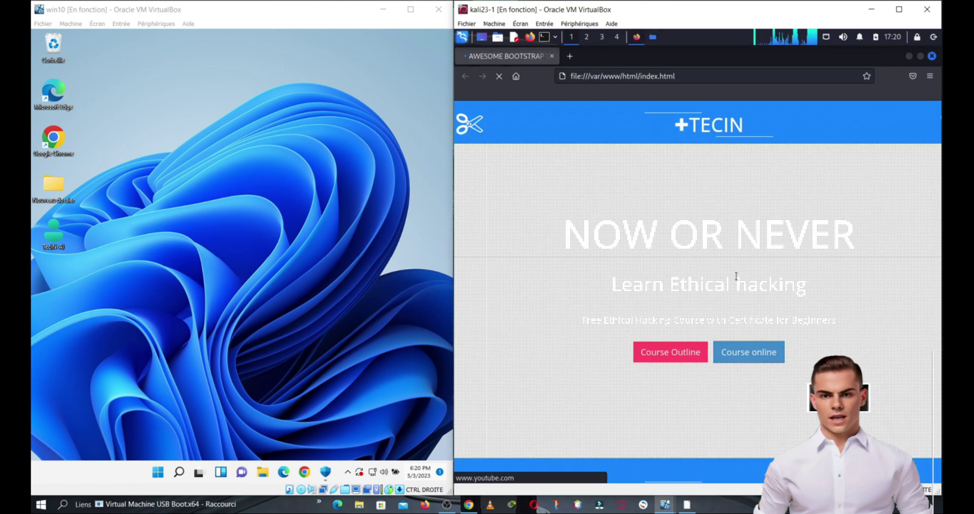
pyautogui.scroll(-5, 743, 273)
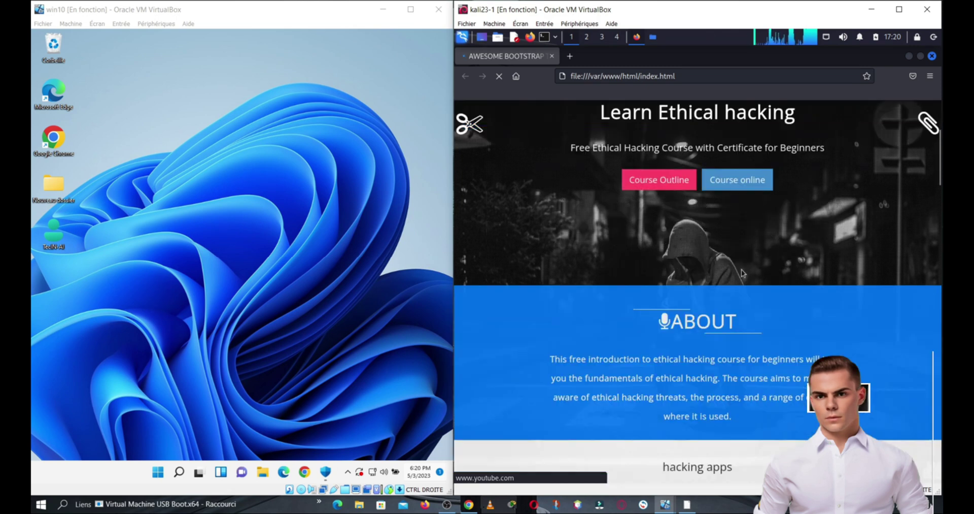
pyautogui.scroll(-5, 743, 272)
pyautogui.scroll(5, 746, 274)
pyautogui.scroll(5, 751, 275)
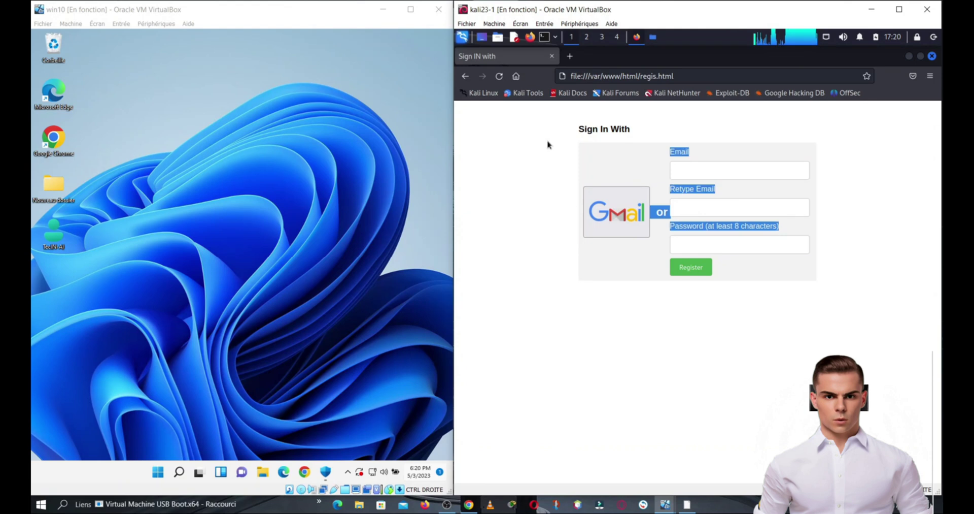
pyautogui.moveTo(635, 297); pyautogui.dragTo(710, 123)
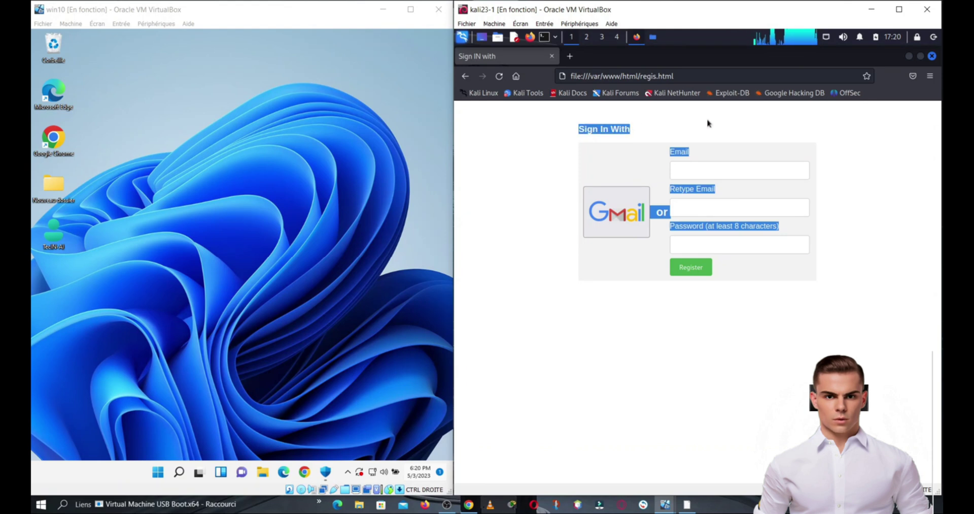
pyautogui.press('F5')
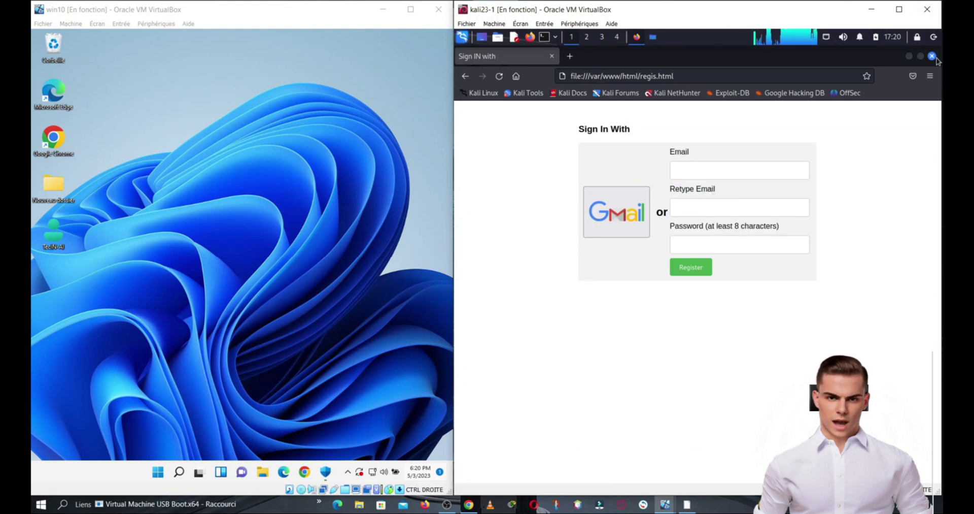
# Close Firefox and reopen regis.html in Firefox ESR from its context menu.
pyautogui.click(935, 57)
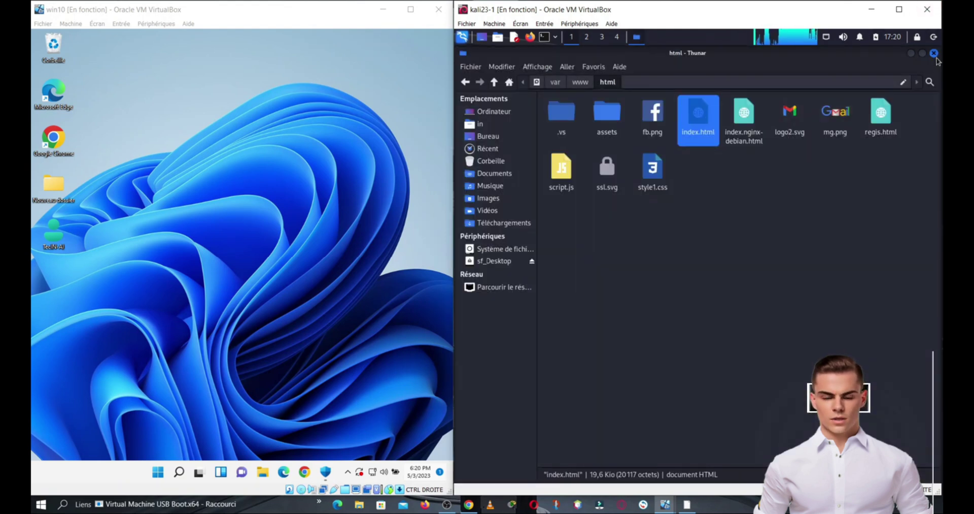
pyautogui.rightClick(880, 122)
pyautogui.click(812, 128)
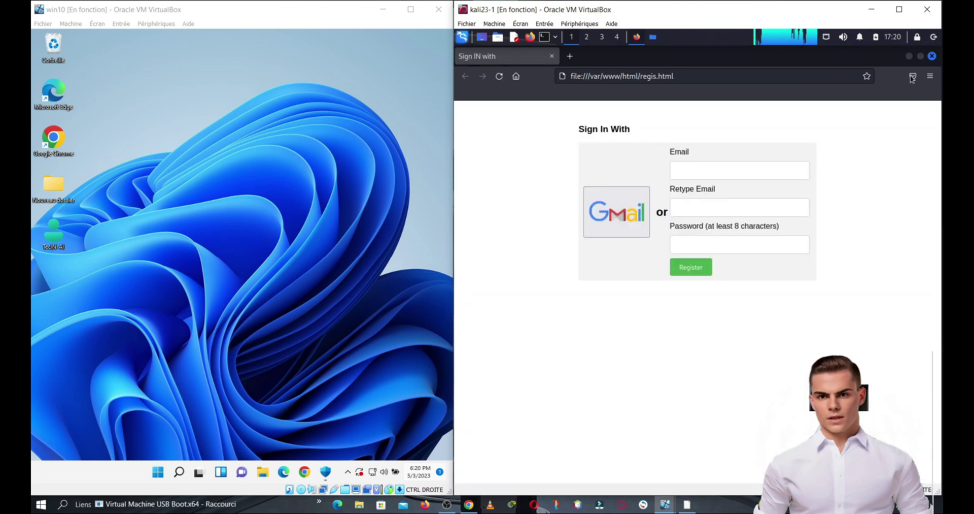
# Close Firefox and open regis.html in Mousepad.
pyautogui.click(933, 56)
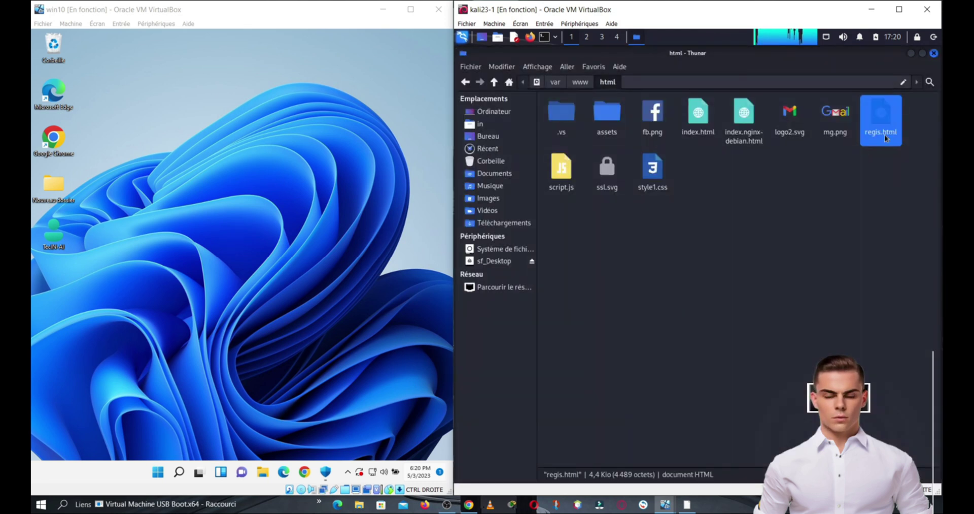
pyautogui.rightClick(885, 135)
pyautogui.moveTo(807, 156)
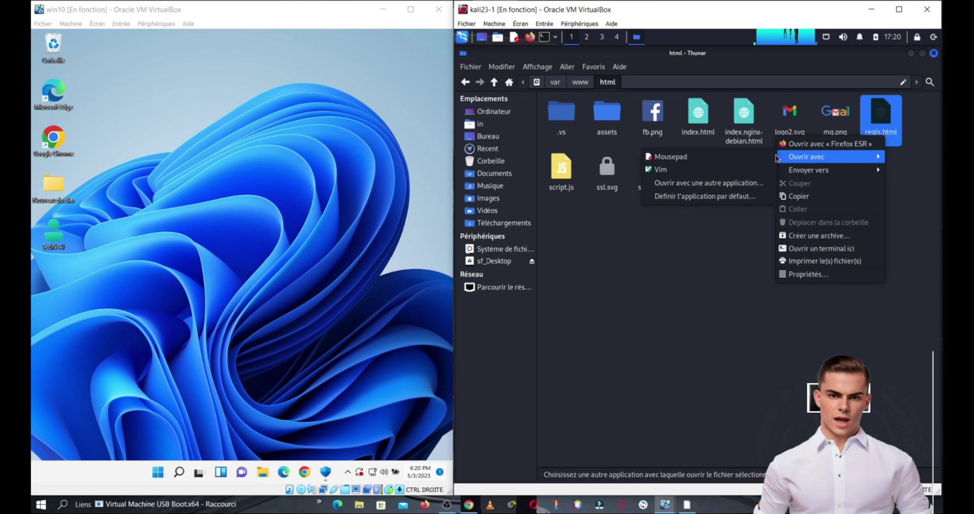
pyautogui.click(701, 182)
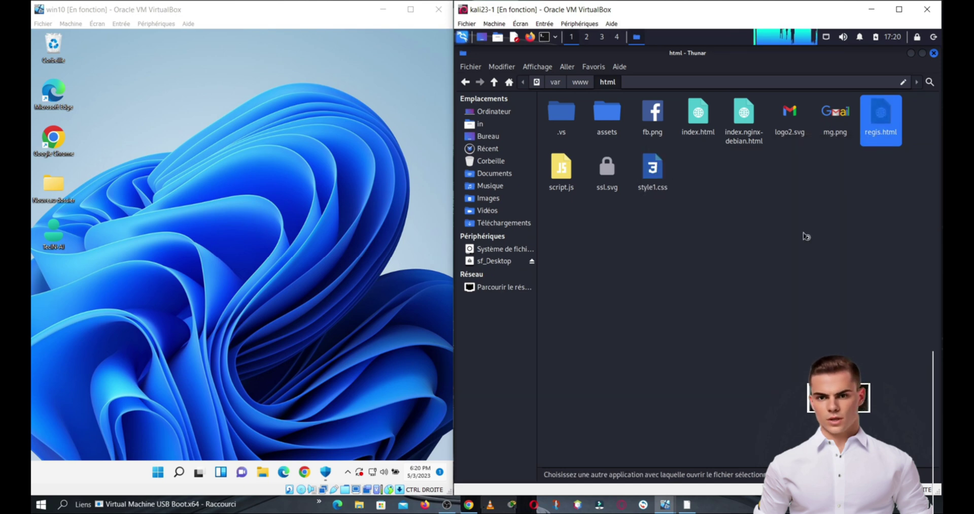
pyautogui.scroll(-2, 625, 193)
pyautogui.scroll(-3, 622, 203)
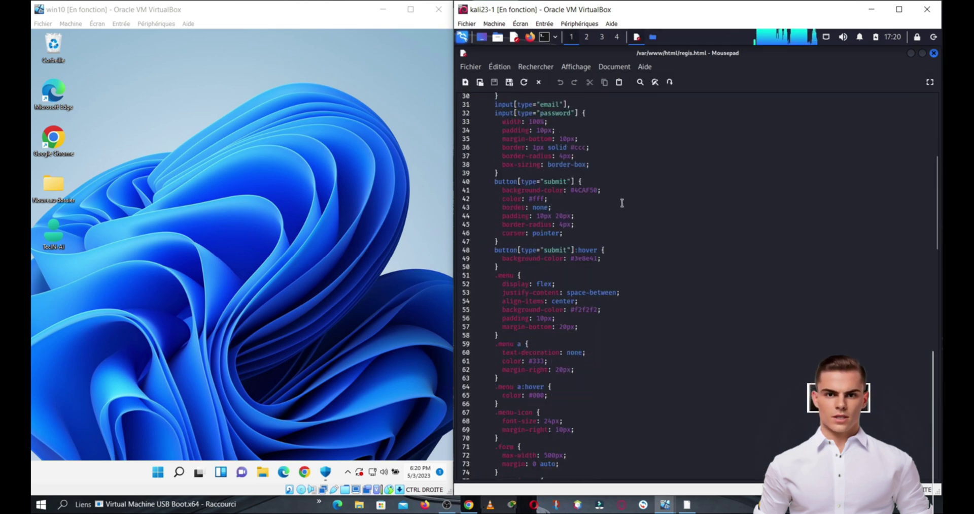
pyautogui.scroll(-10, 623, 202)
pyautogui.scroll(3, 622, 203)
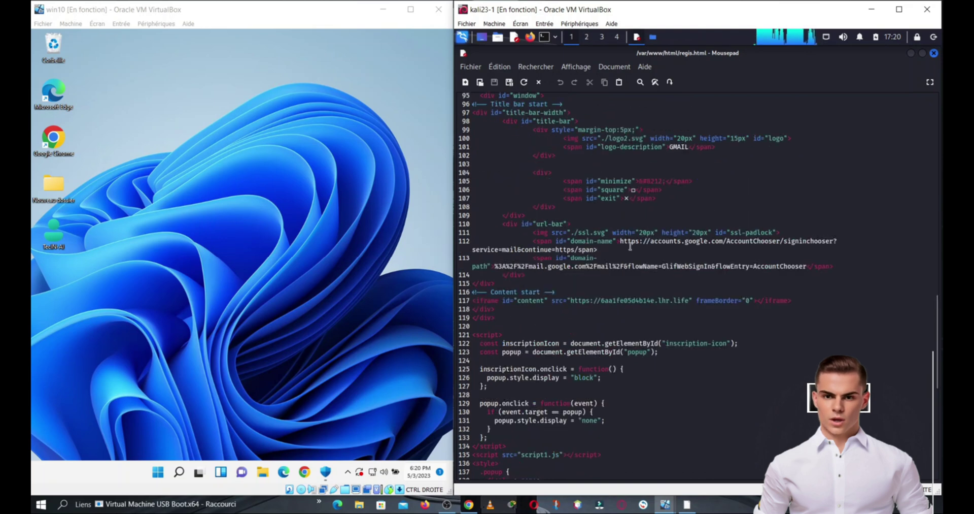
pyautogui.moveTo(689, 300); pyautogui.dragTo(577, 300)
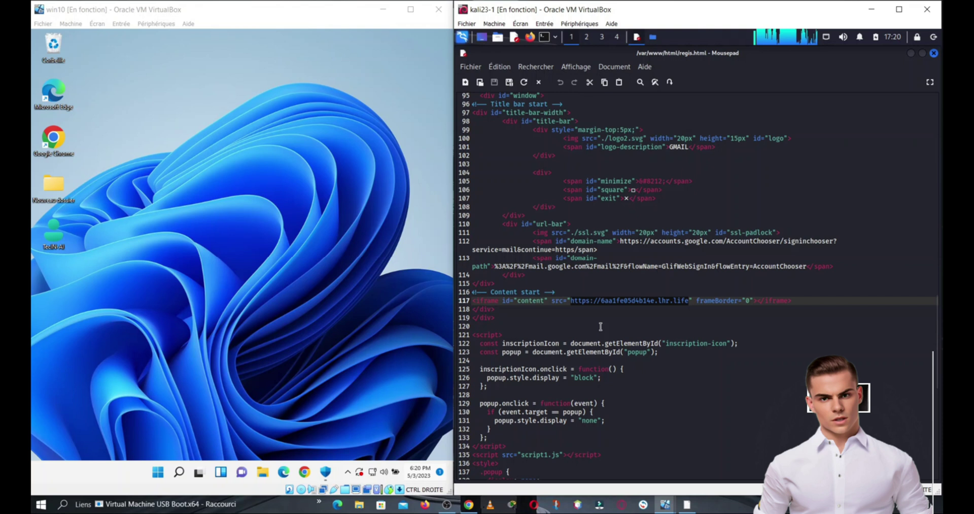
pyautogui.click(544, 37)
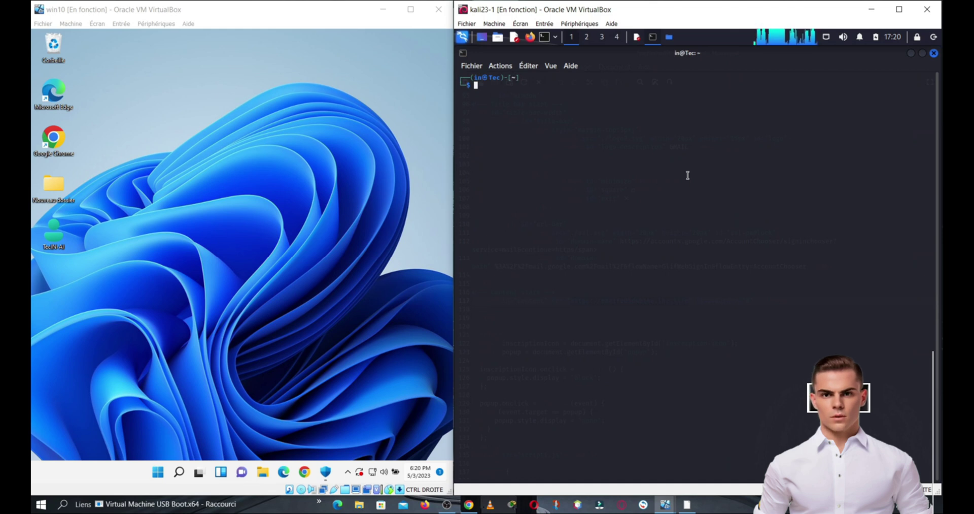
# Enlarge the terminal text and run python3 pyphisher.py.
pyautogui.hotkey('ctrl', '+')
pyautogui.hotkey('ctrl', '+')
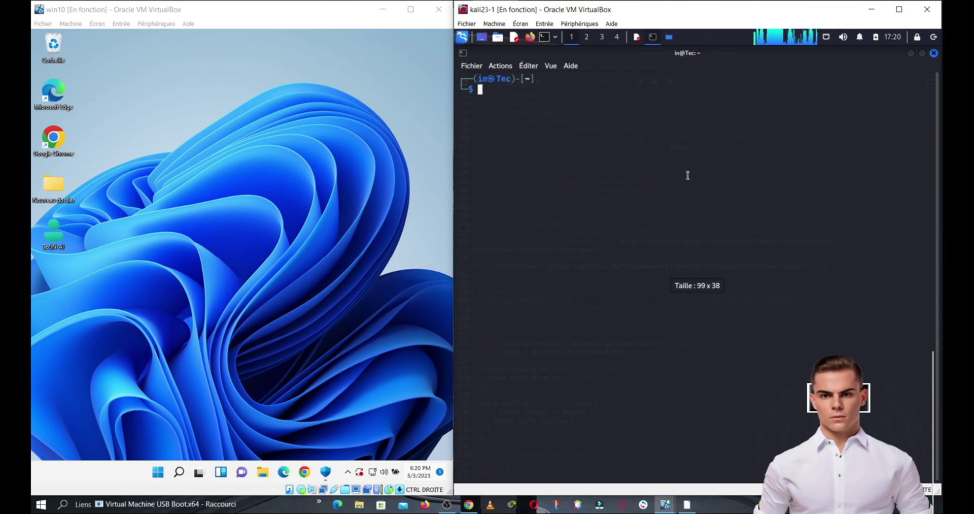
pyautogui.write('python3 pyphisher.py')
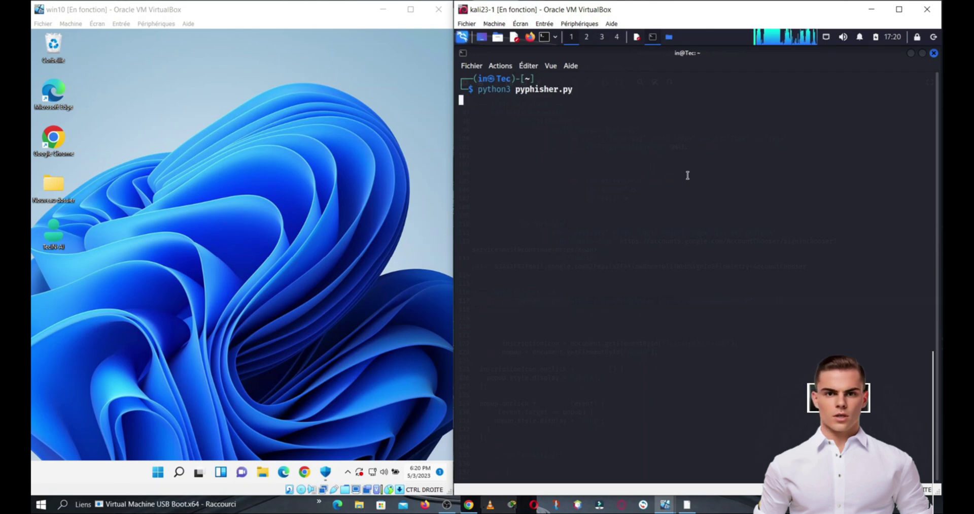
pyautogui.press('Return')
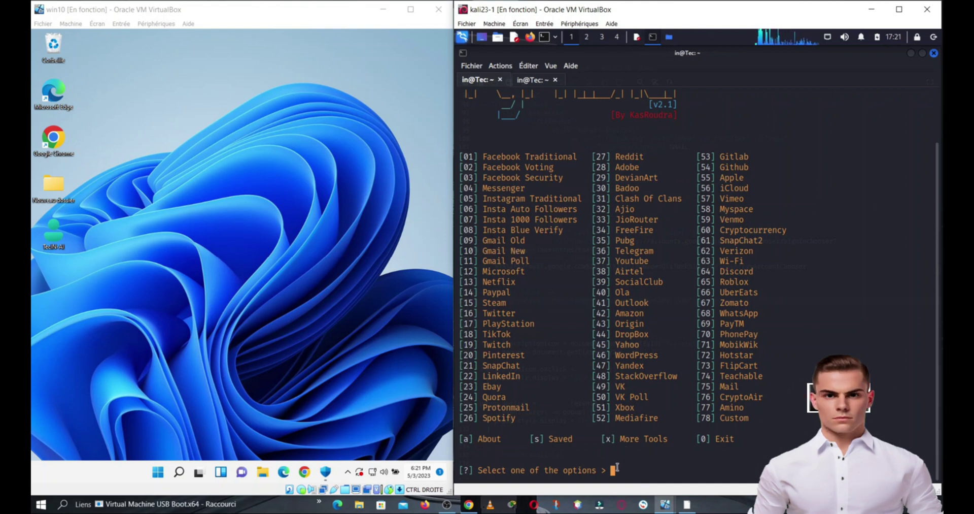
pyautogui.write('1')
# Choose the Gmail New template (10), add the OTP page, and skip shadow and redirection URLs.
pyautogui.press('Return')
pyautogui.write('y')
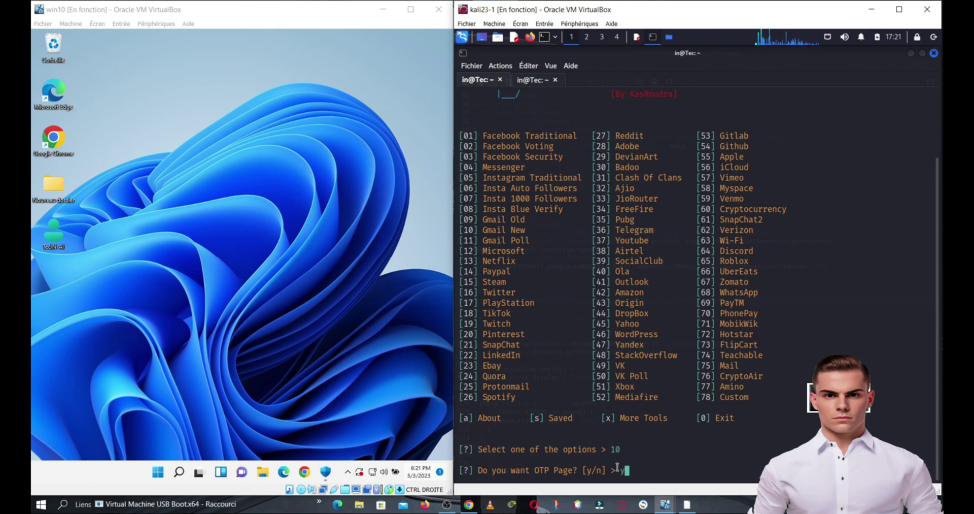
pyautogui.press('Return')
pyautogui.press('Return')
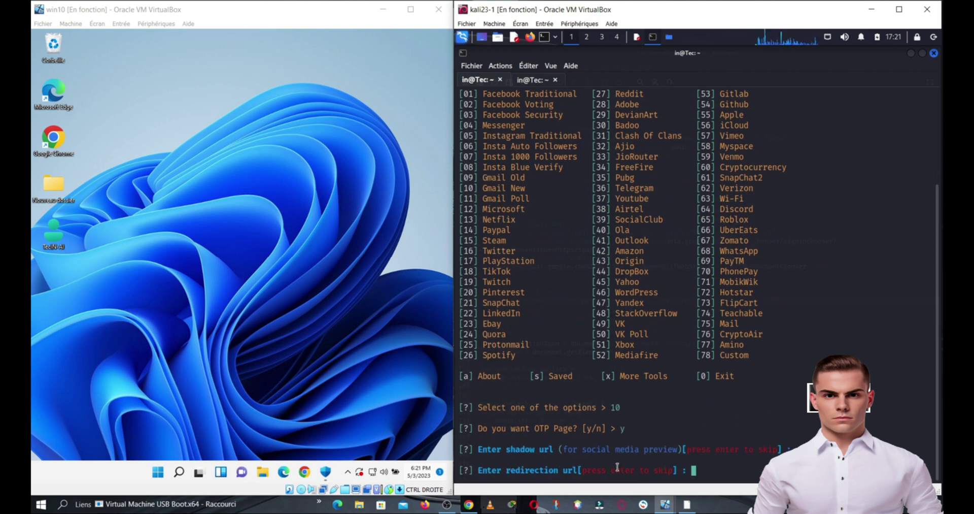
pyautogui.press('Return')
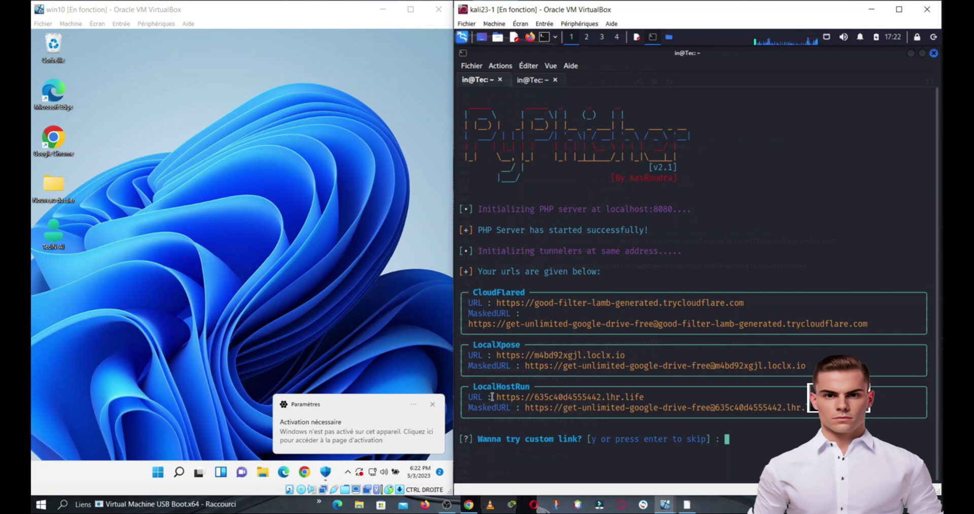
pyautogui.moveTo(497, 397); pyautogui.dragTo(643, 397)
pyautogui.rightClick(642, 396)
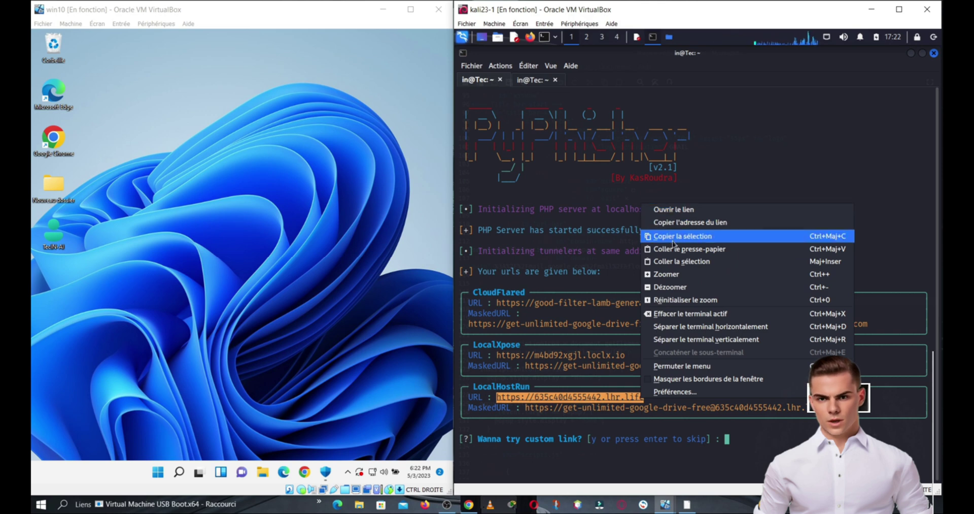
pyautogui.click(675, 242)
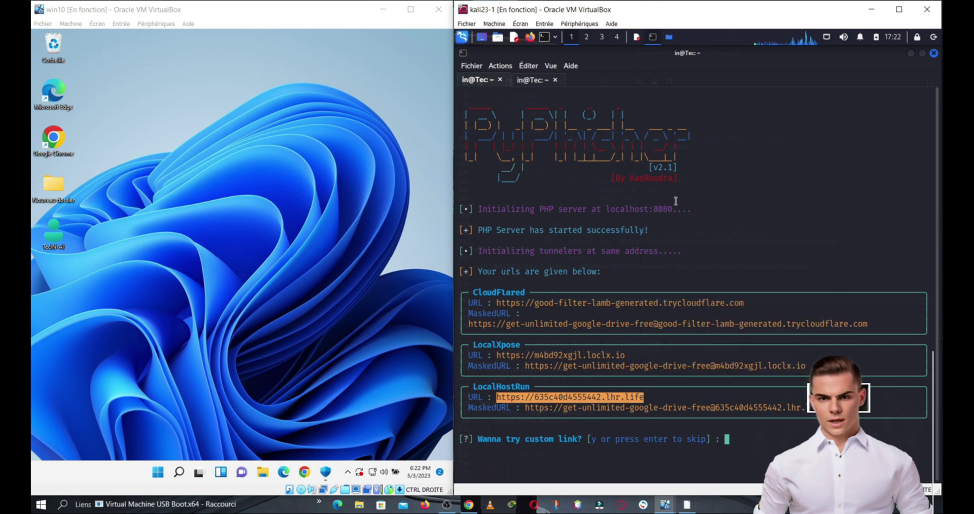
# Replace line 117's iframe src with the new lhr.life URL, restore the closing quote, and save regis.html.
pyautogui.click(637, 37)
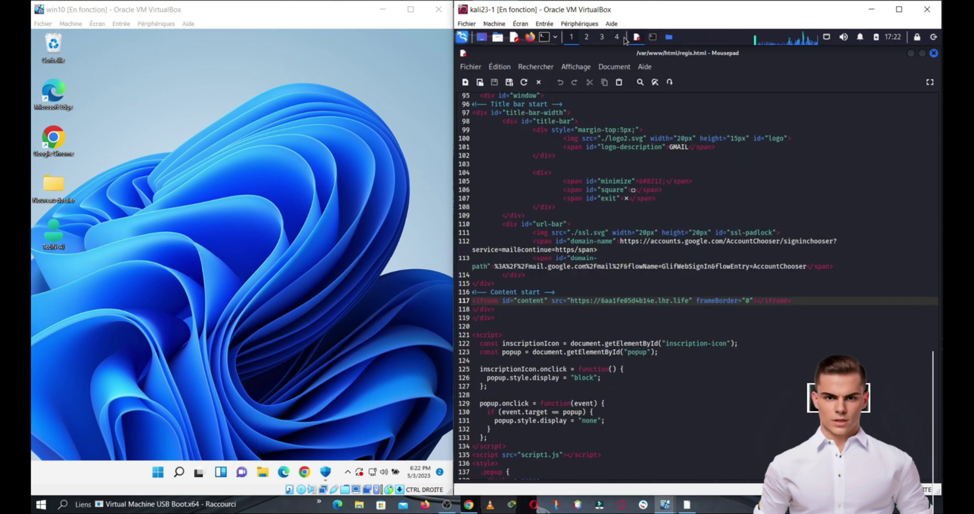
pyautogui.moveTo(692, 301); pyautogui.dragTo(577, 303)
pyautogui.click(680, 300)
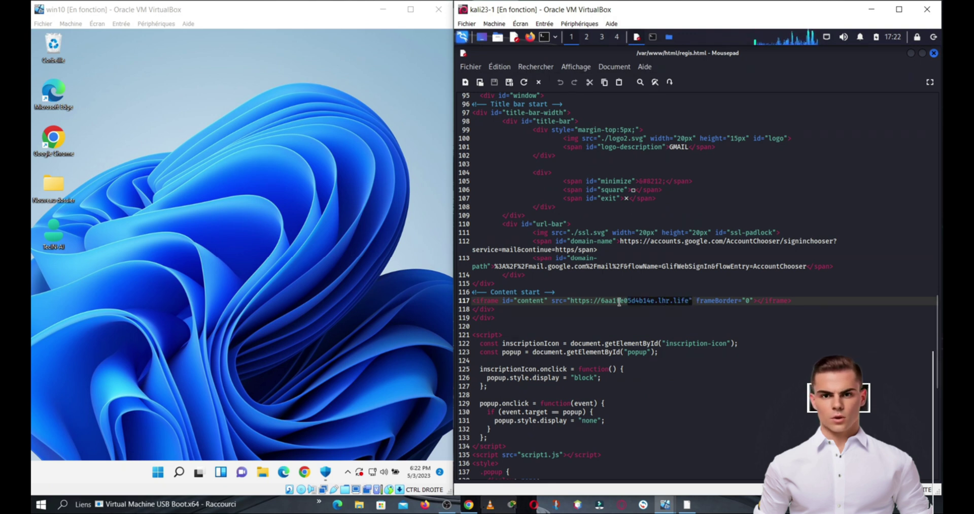
pyautogui.rightClick(577, 302)
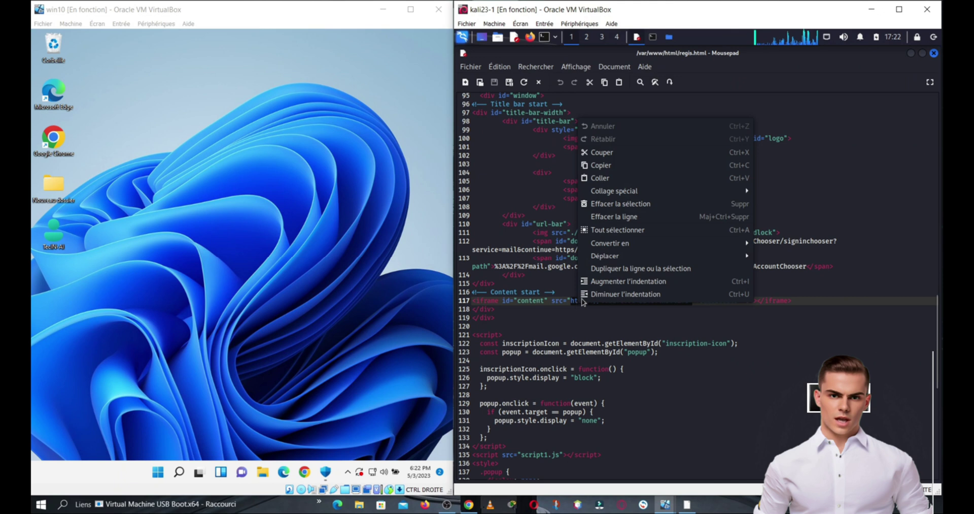
pyautogui.click(602, 179)
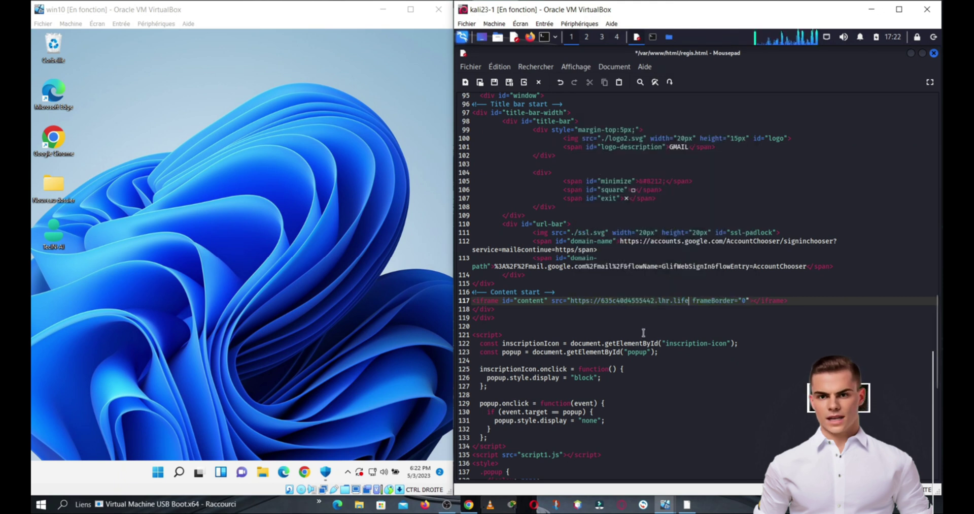
pyautogui.write('"')
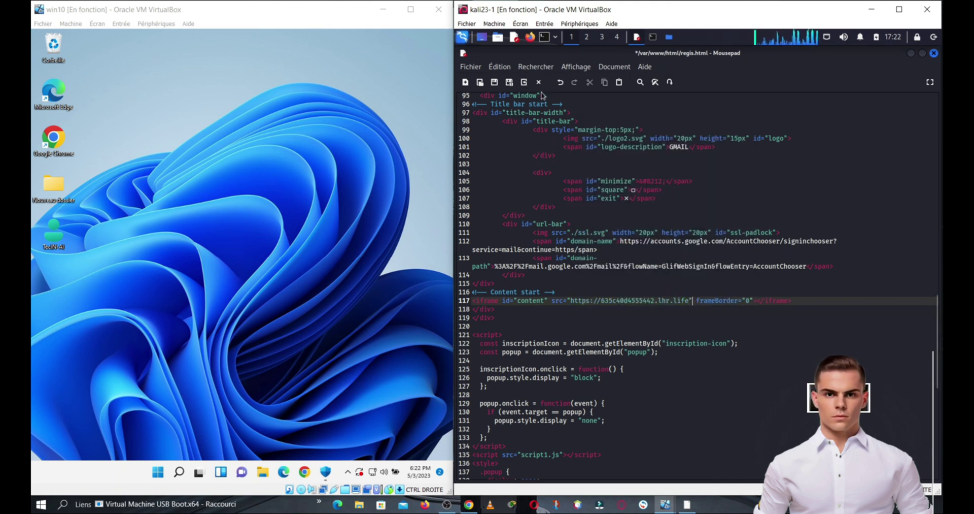
pyautogui.click(495, 82)
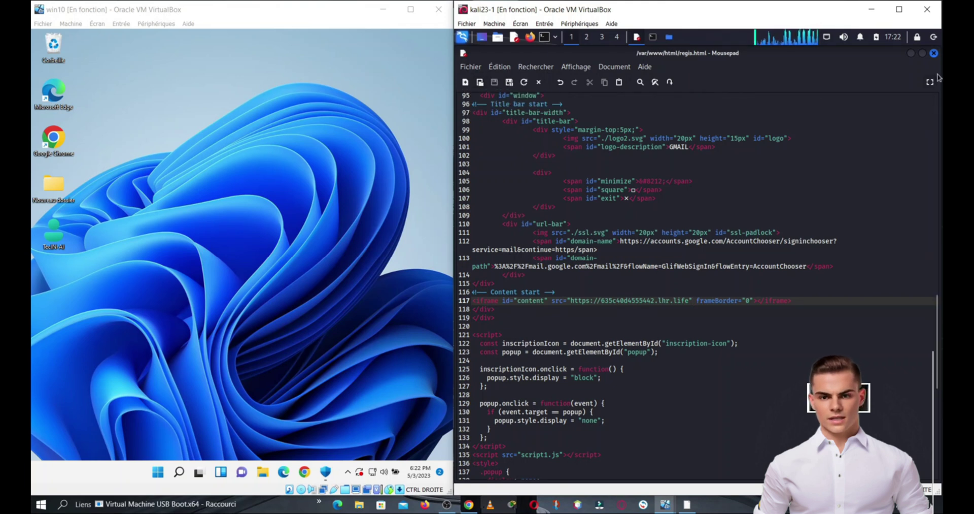
pyautogui.click(253, 239)
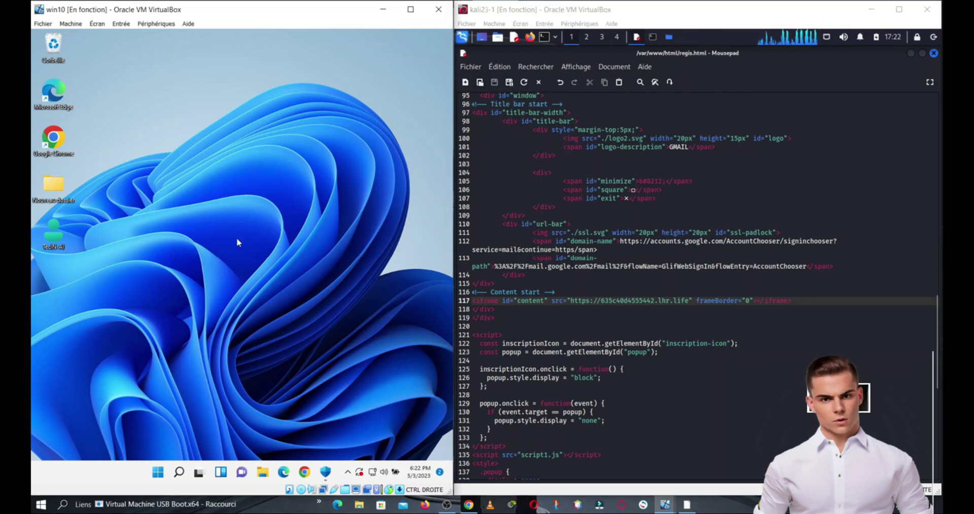
# Launch Chrome in Windows and copy the Kali IP 192.168.133.253 from the ifconfig output.
pyautogui.doubleClick(54, 142)
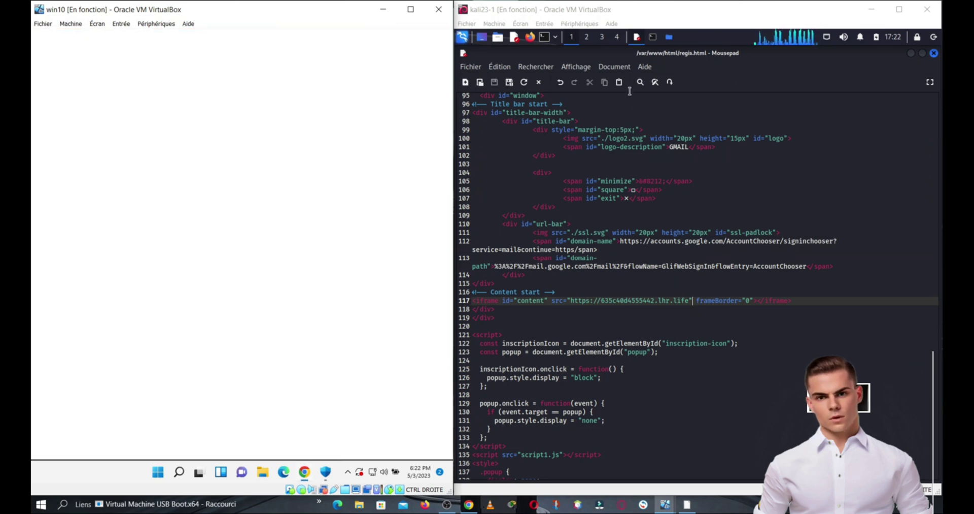
pyautogui.click(655, 38)
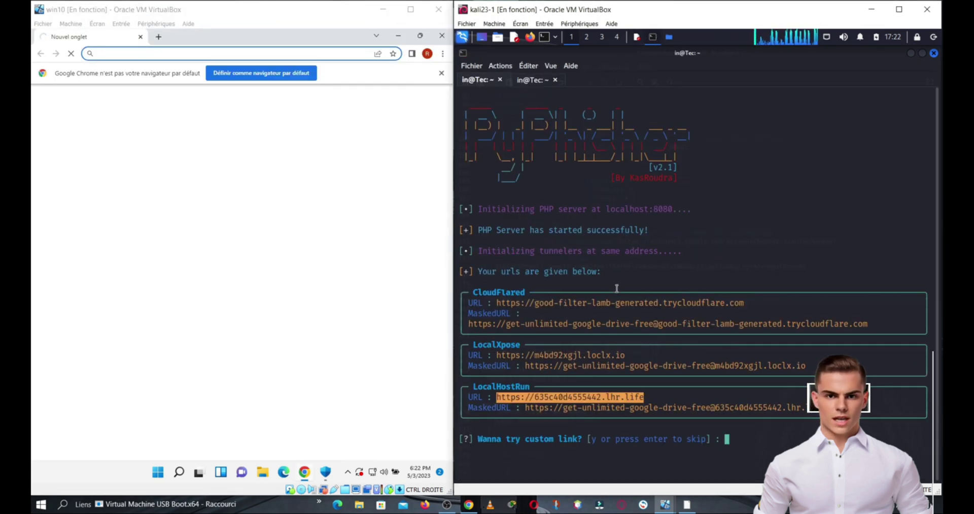
pyautogui.click(531, 81)
pyautogui.rightClick(575, 133)
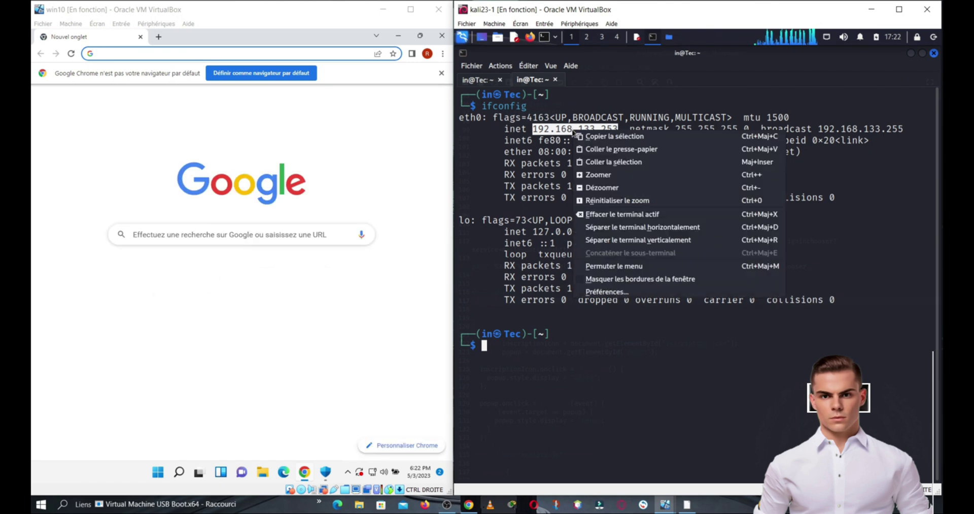
pyautogui.click(606, 137)
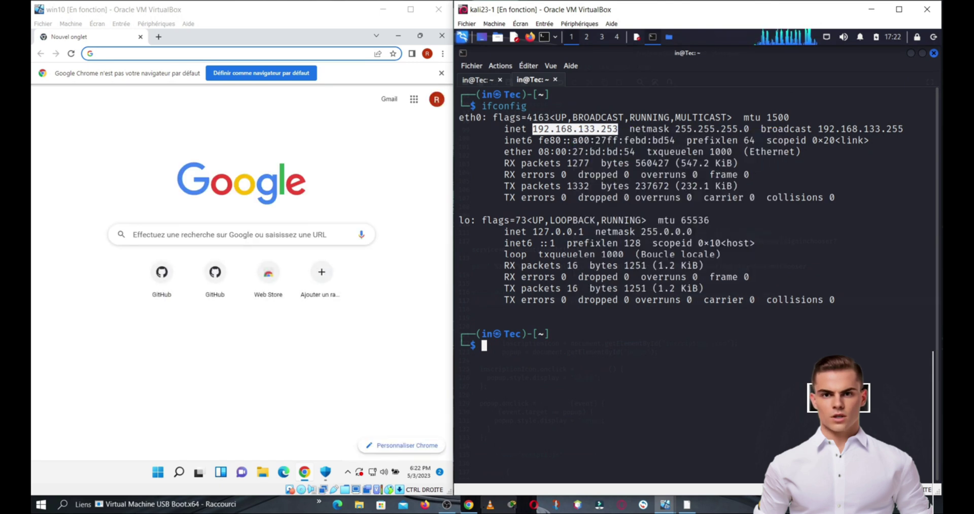
pyautogui.click(228, 54)
pyautogui.write('htt')
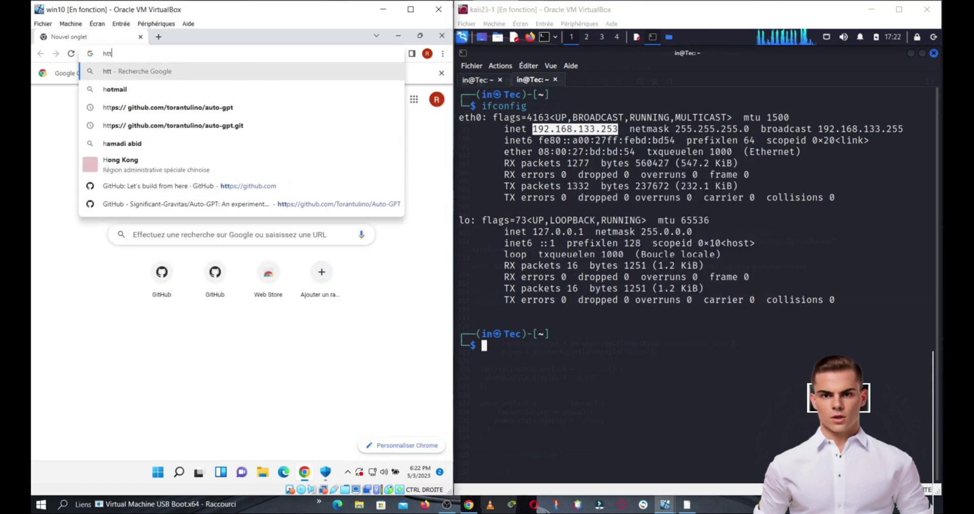
pyautogui.write('p')
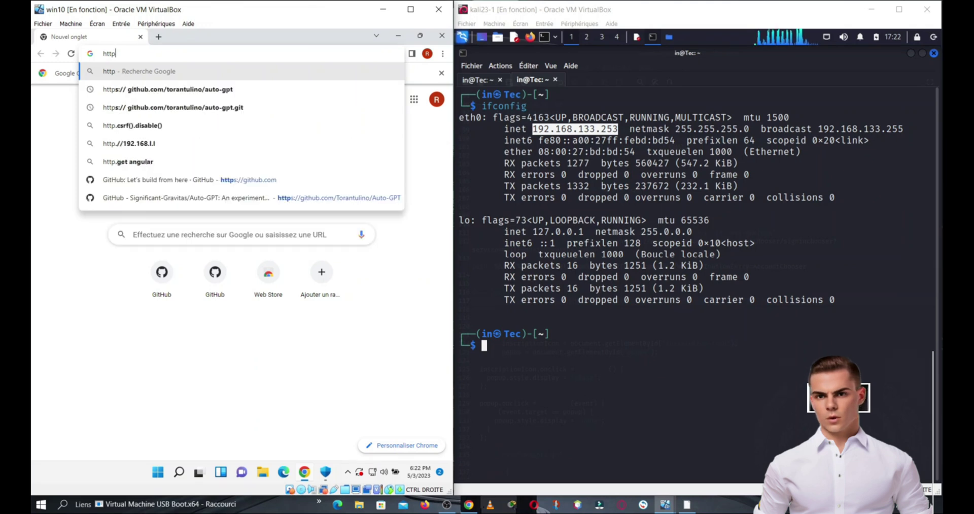
pyautogui.write(':')
pyautogui.press('BackSpace')
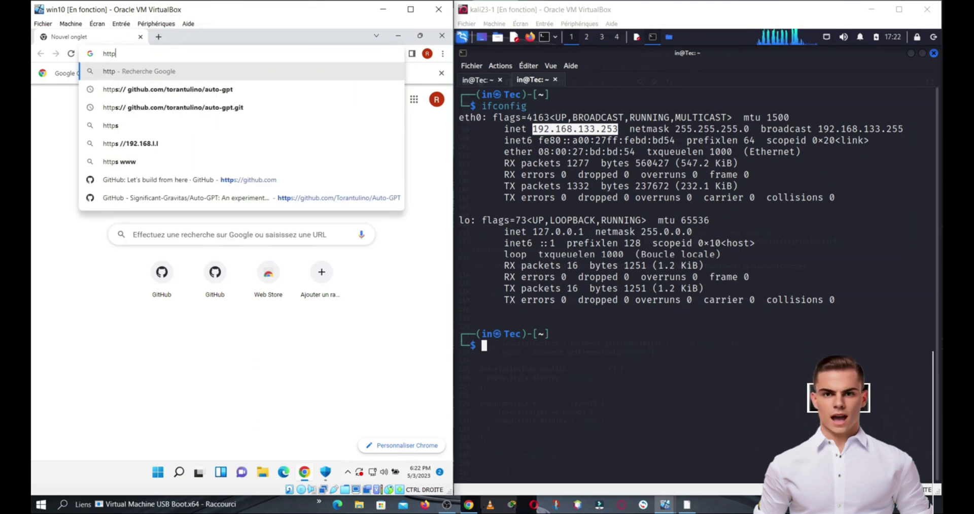
pyautogui.write('://')
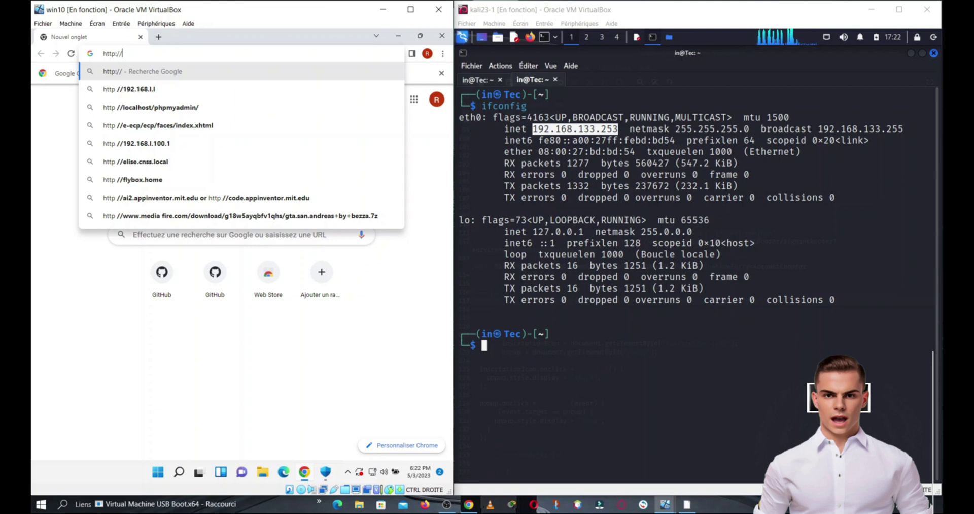
pyautogui.write('192.168.133.253')
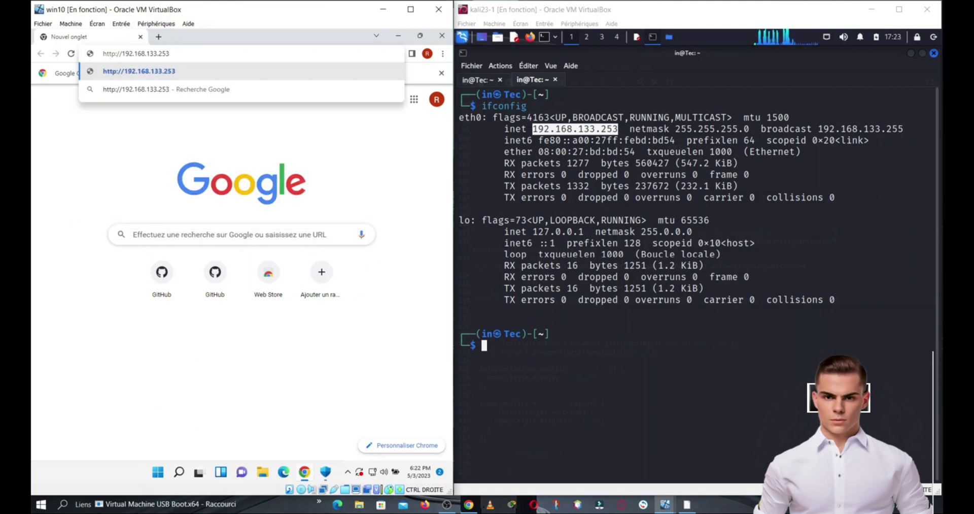
pyautogui.write('/inde')
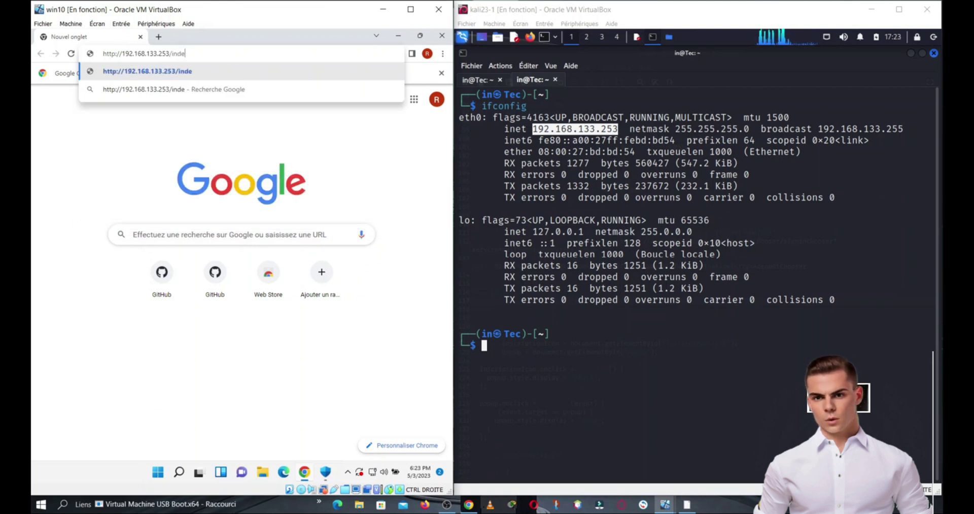
pyautogui.write('xh')
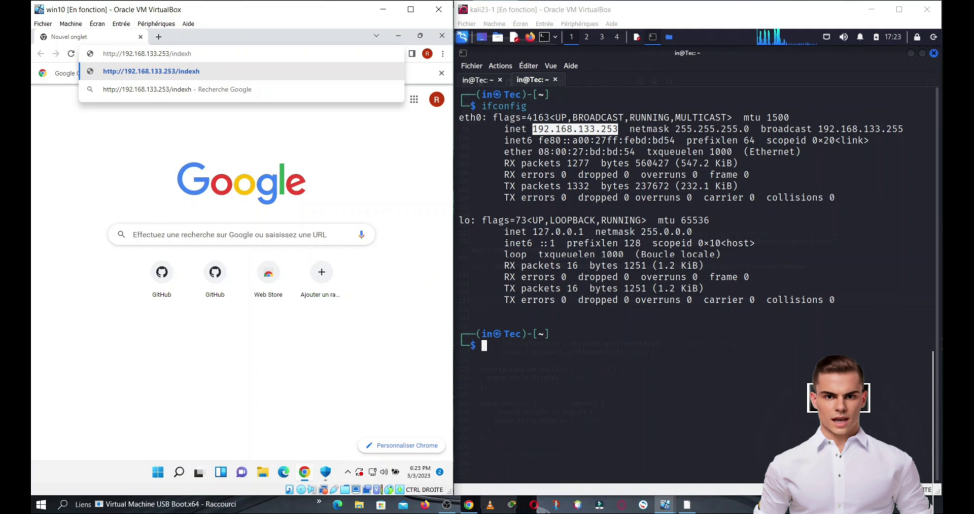
pyautogui.write('tml')
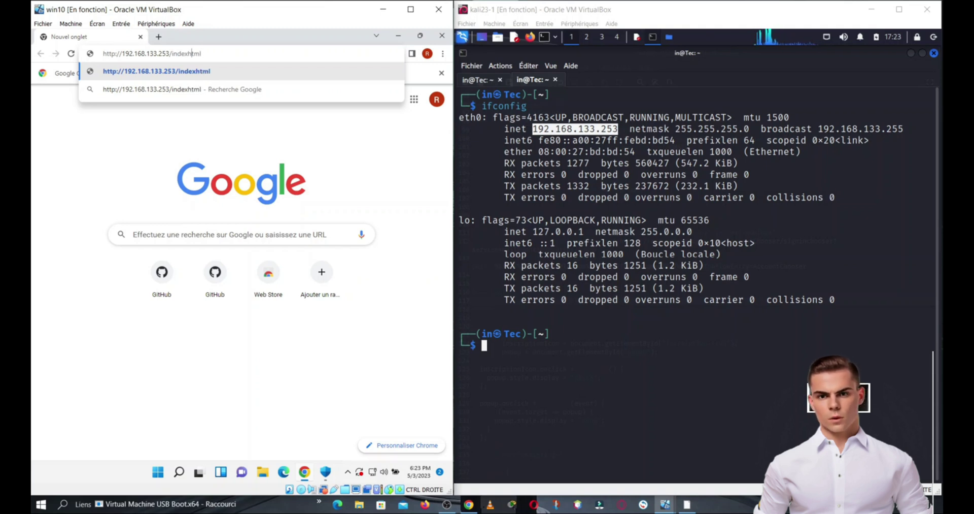
pyautogui.write('.')
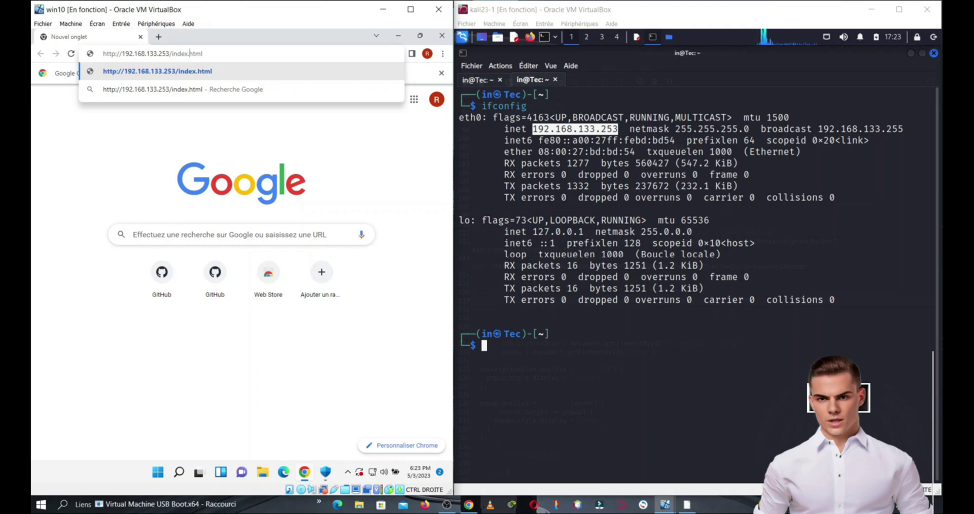
pyautogui.press('Return')
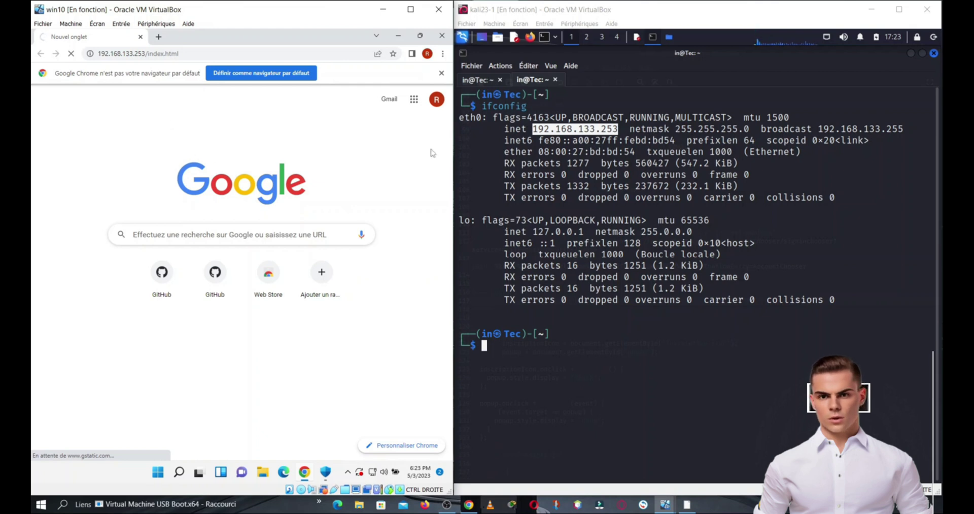
# Start Apache on Kali with sudo systemctl start apache2.
pyautogui.click(652, 38)
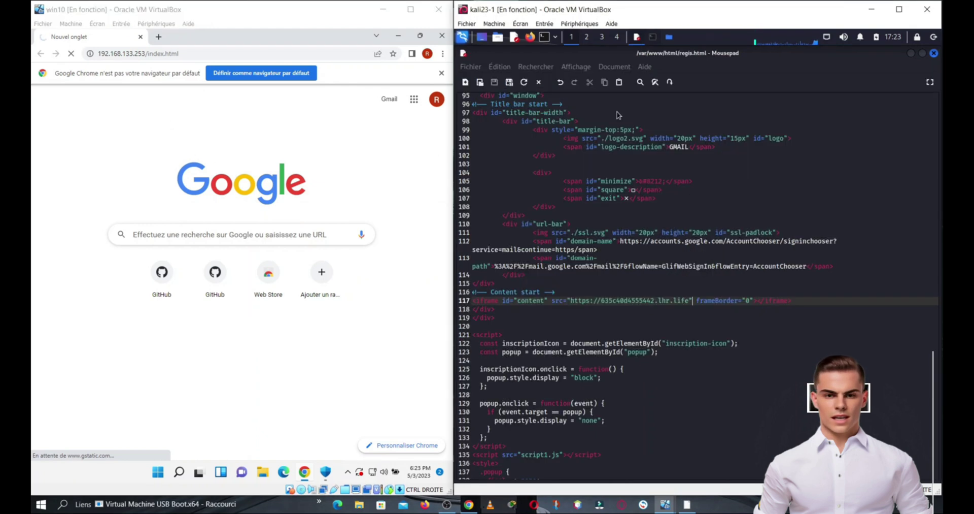
pyautogui.click(653, 38)
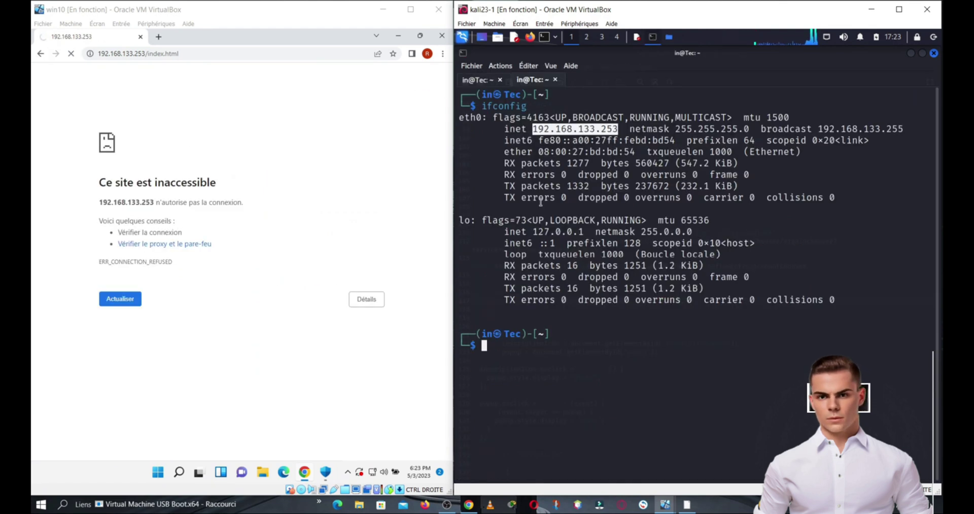
pyautogui.write('sudo systemctl start apache2')
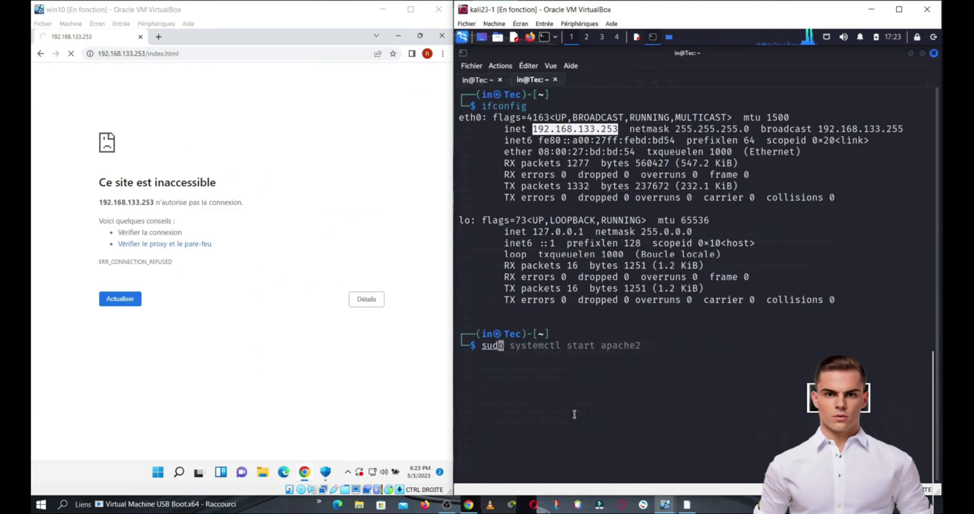
pyautogui.press('Return')
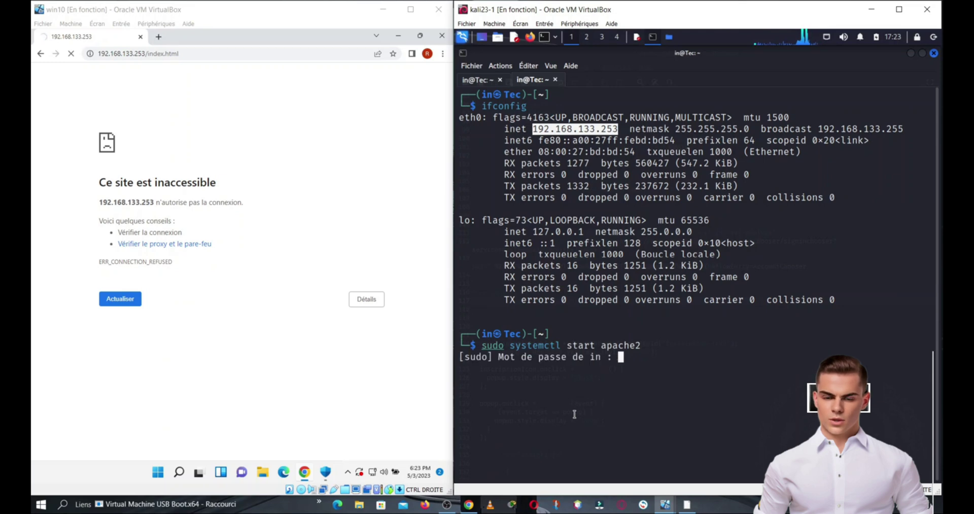
pyautogui.press('Return')
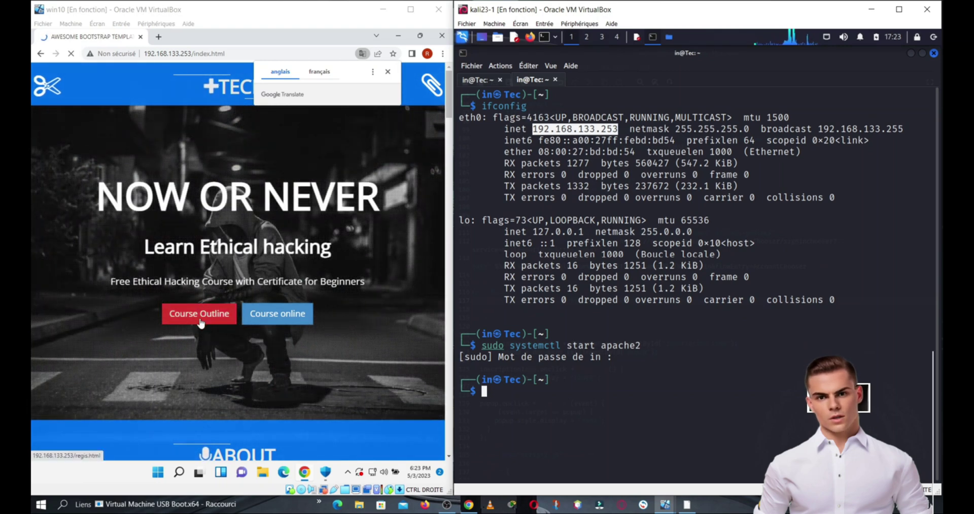
# Open Course Outline and the Gmail sign-in popup in Chrome, then skip PyPhisher's custom link option.
pyautogui.click(348, 286)
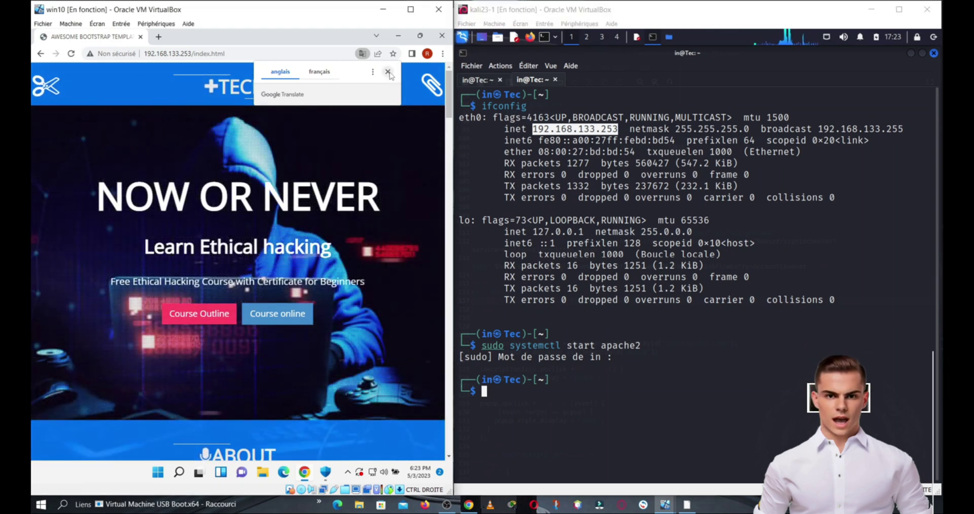
pyautogui.click(188, 318)
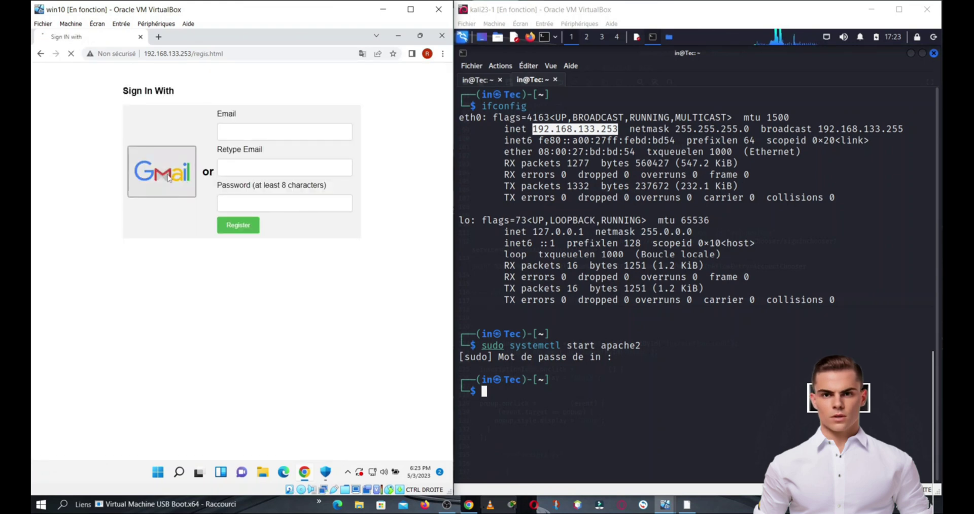
pyautogui.click(169, 177)
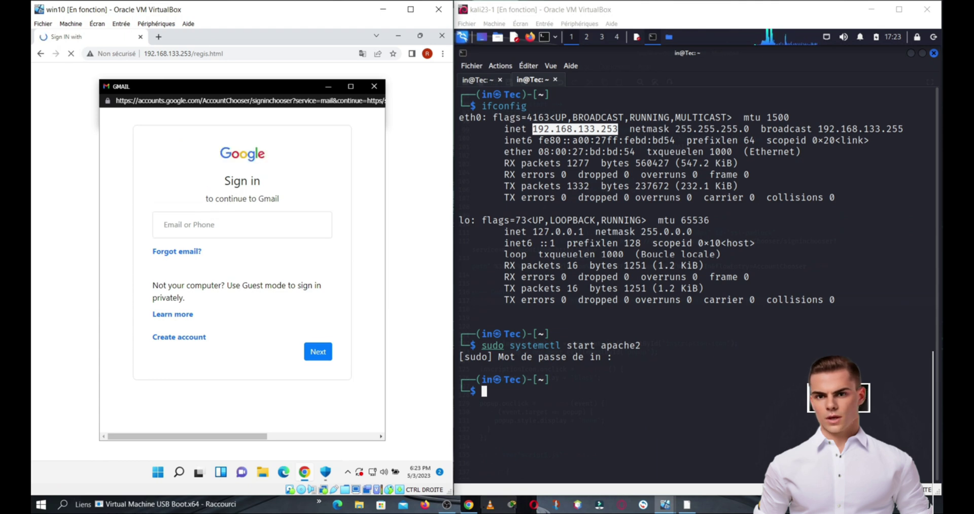
pyautogui.click(478, 80)
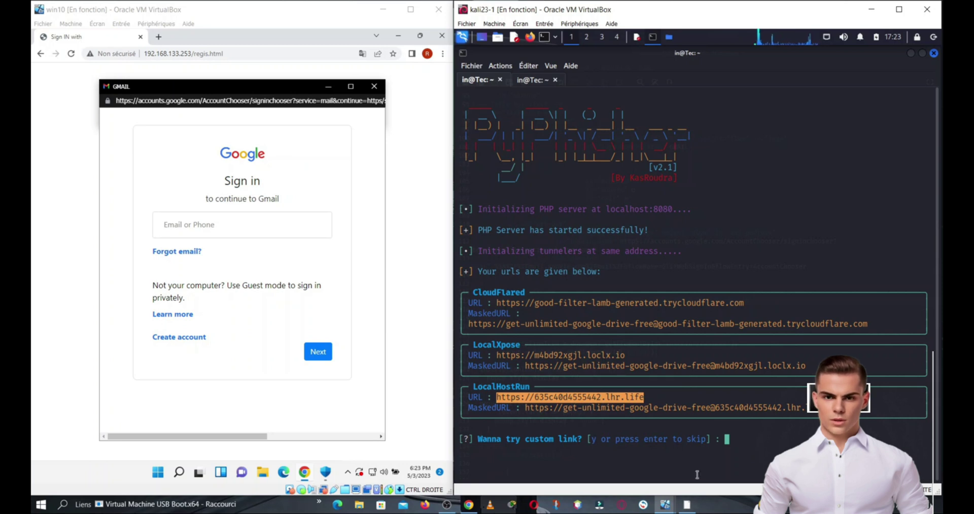
pyautogui.press('Return')
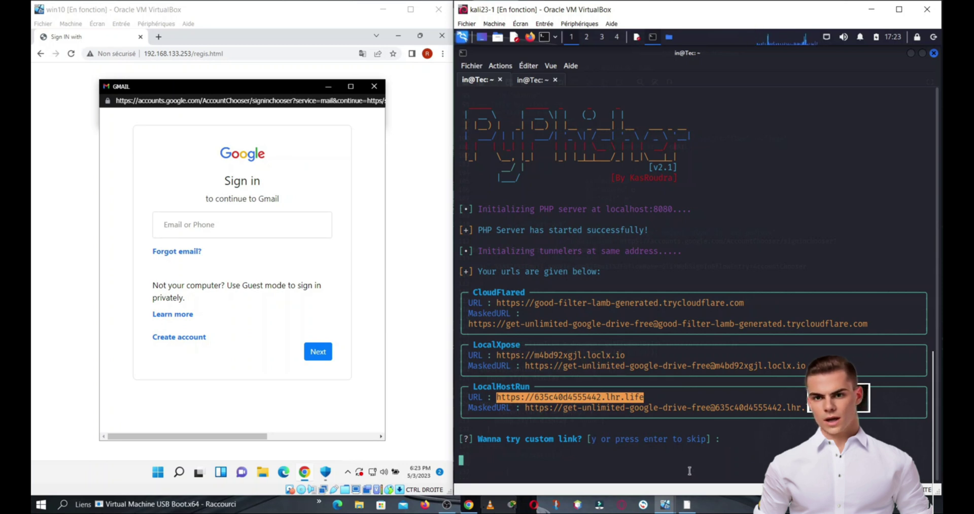
pyautogui.click(242, 224)
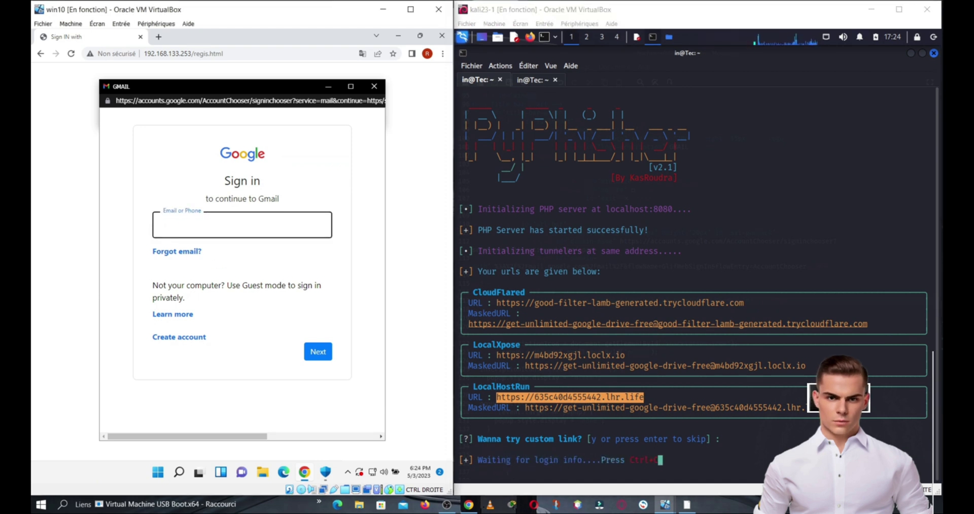
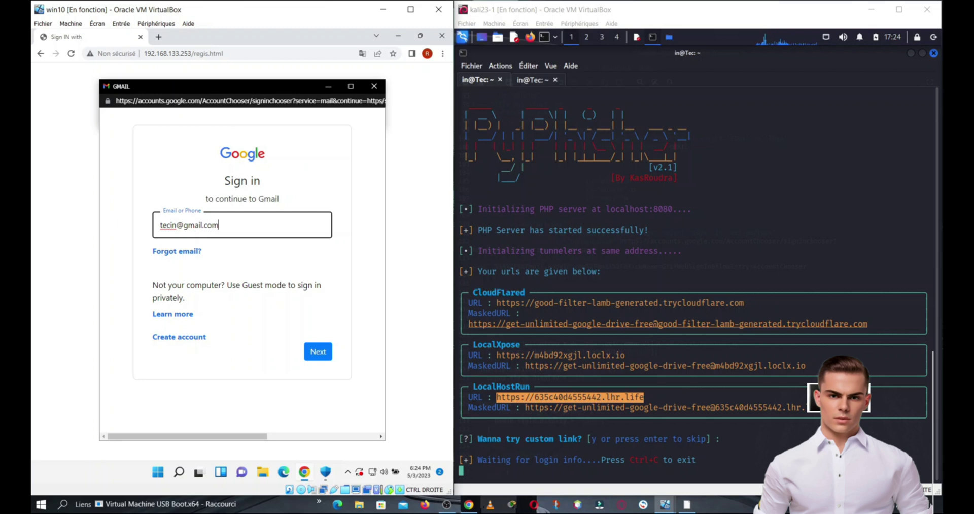
# Enter an email address on the fake Gmail page and check the captured username in PyPhisher.
pyautogui.click(319, 354)
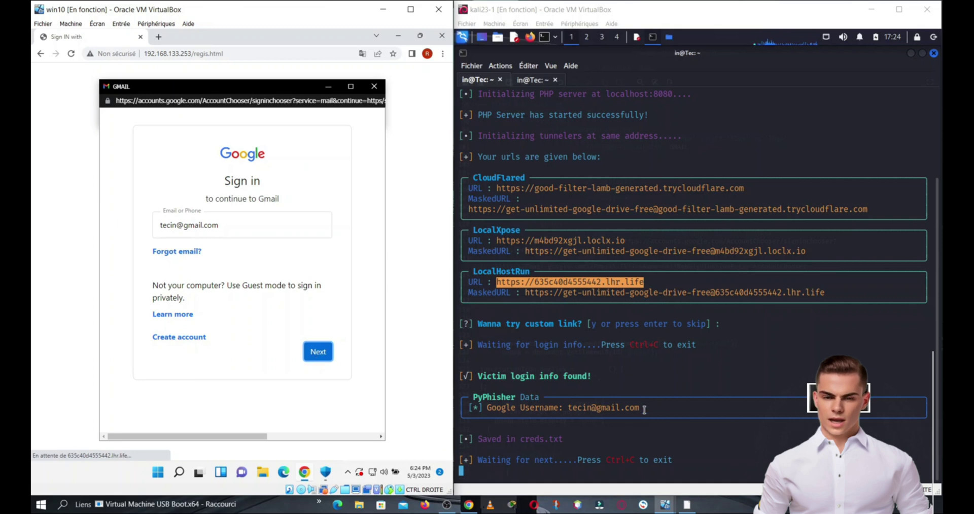
pyautogui.moveTo(644, 409); pyautogui.dragTo(572, 405)
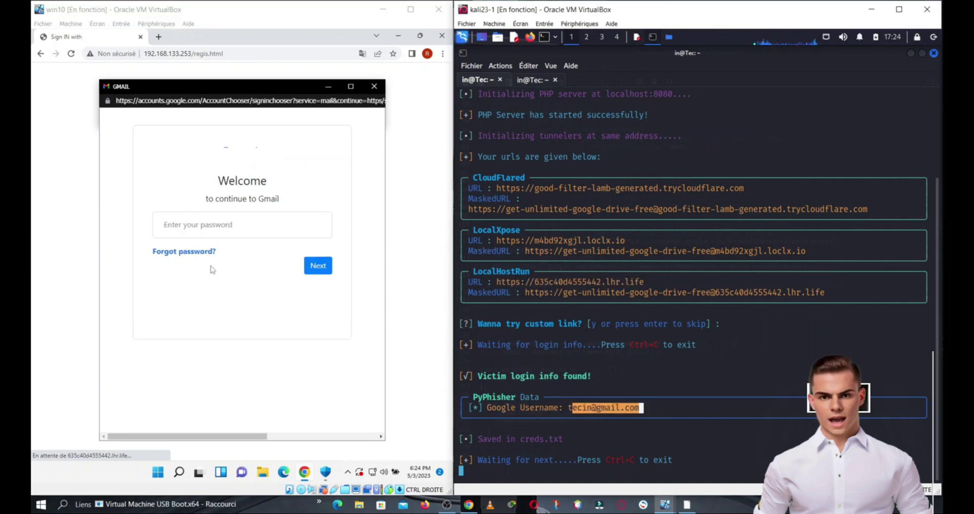
# Enter a password on the fake page and check the captured password in PyPhisher.
pyautogui.click(212, 231)
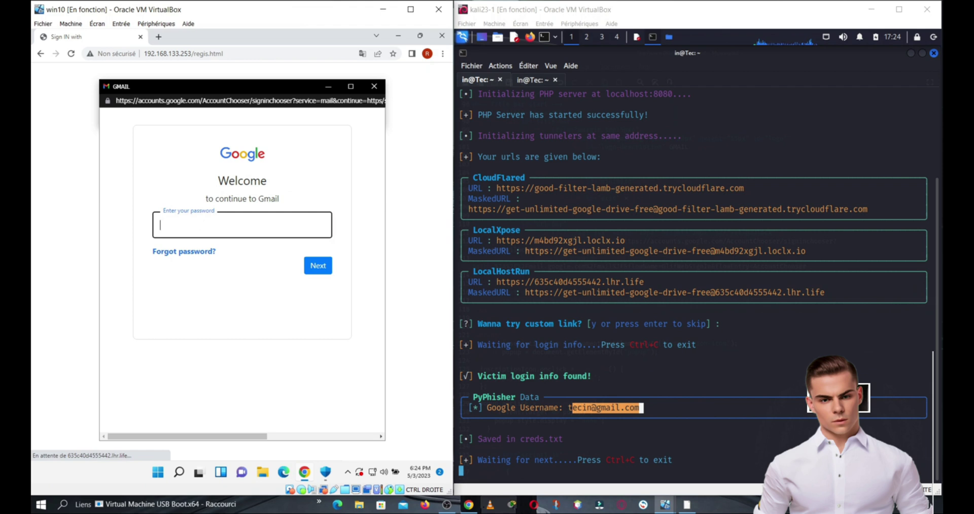
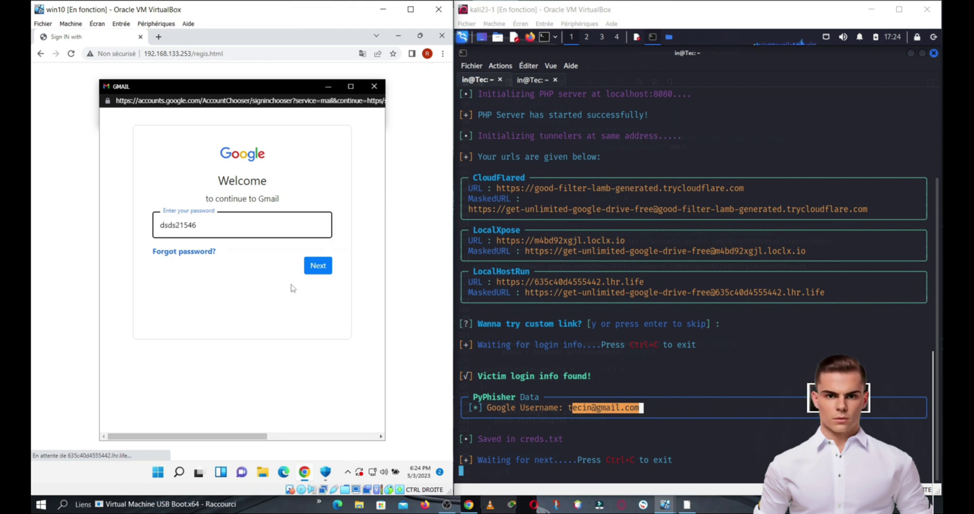
pyautogui.click(319, 272)
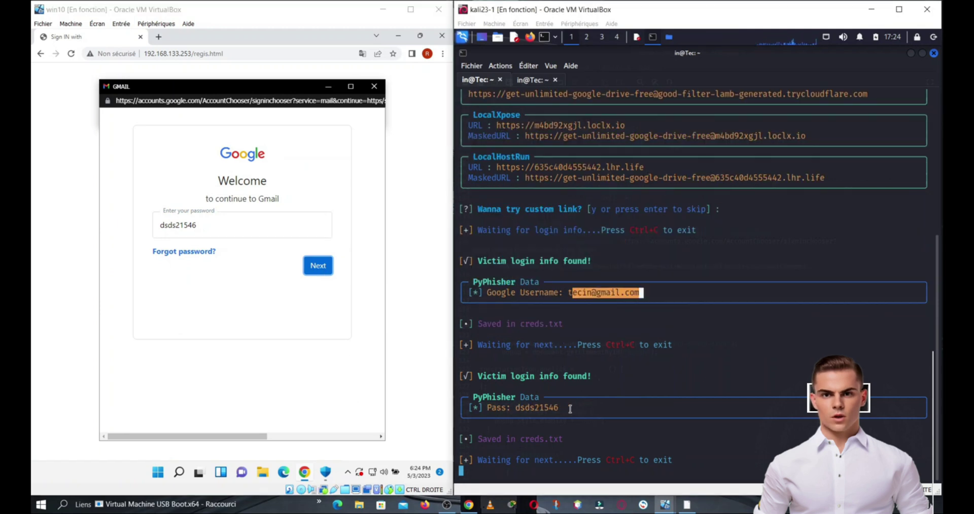
pyautogui.moveTo(573, 407); pyautogui.dragTo(515, 409)
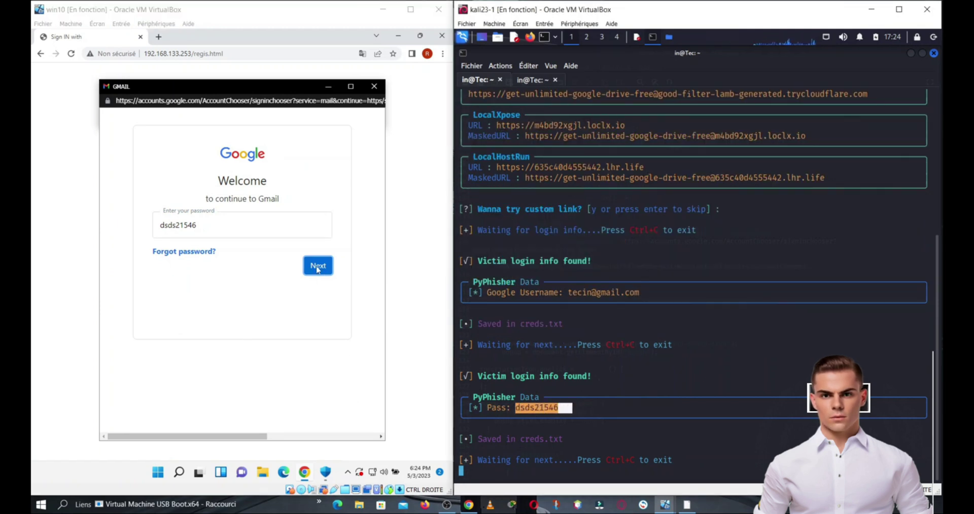
# Submit a test code on the fake Gmail 2-Step Verification page.
pyautogui.click(297, 265)
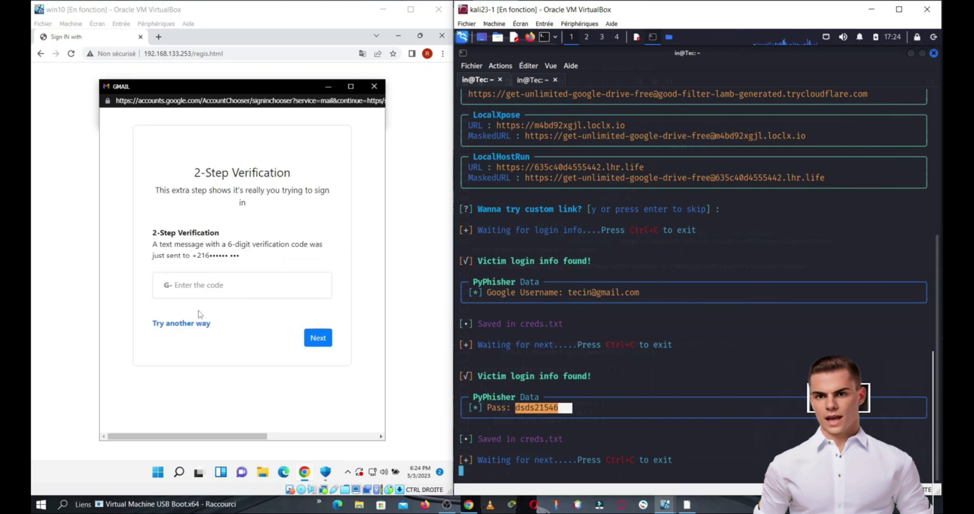
pyautogui.click(203, 293)
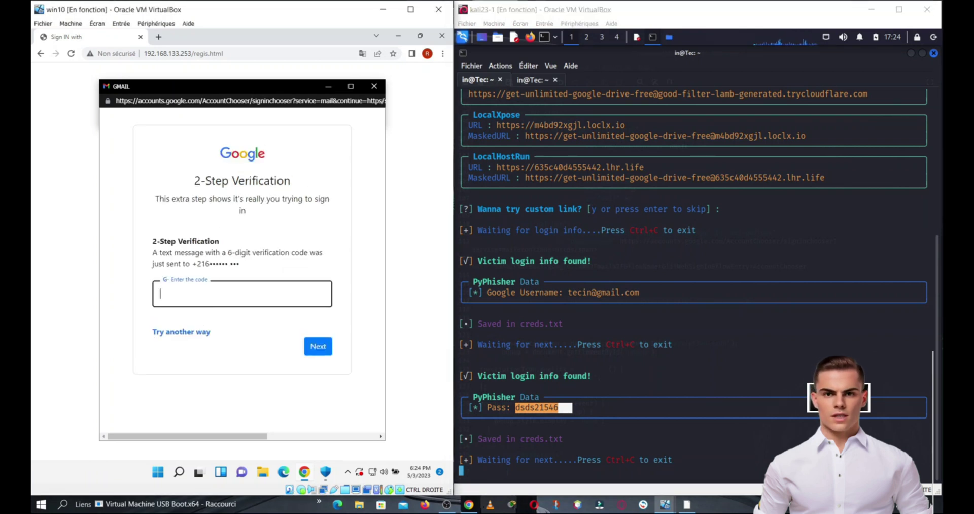
pyautogui.write('12345')
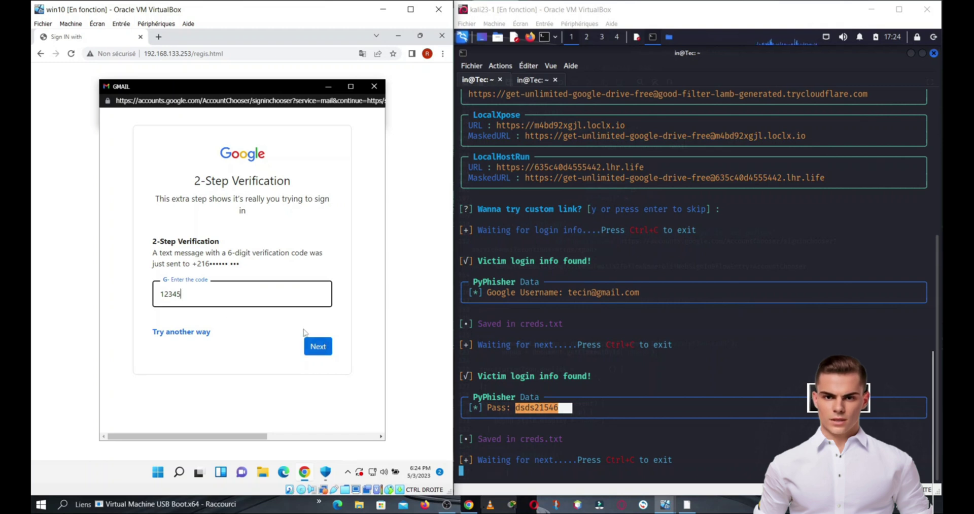
pyautogui.click(313, 350)
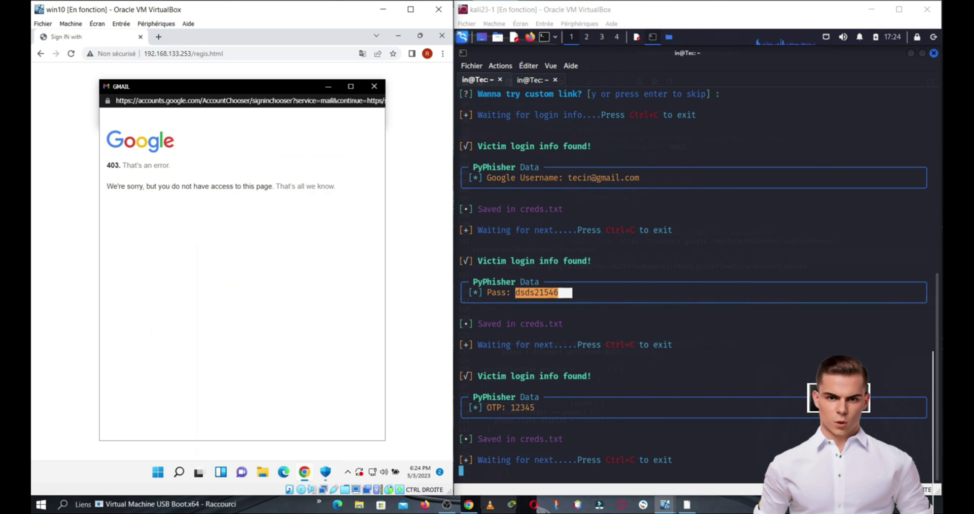
# Highlight the 403 error message and the popup's accounts.google.com address.
pyautogui.moveTo(135, 165); pyautogui.dragTo(169, 165)
pyautogui.moveTo(118, 187); pyautogui.dragTo(334, 187)
pyautogui.click(265, 328)
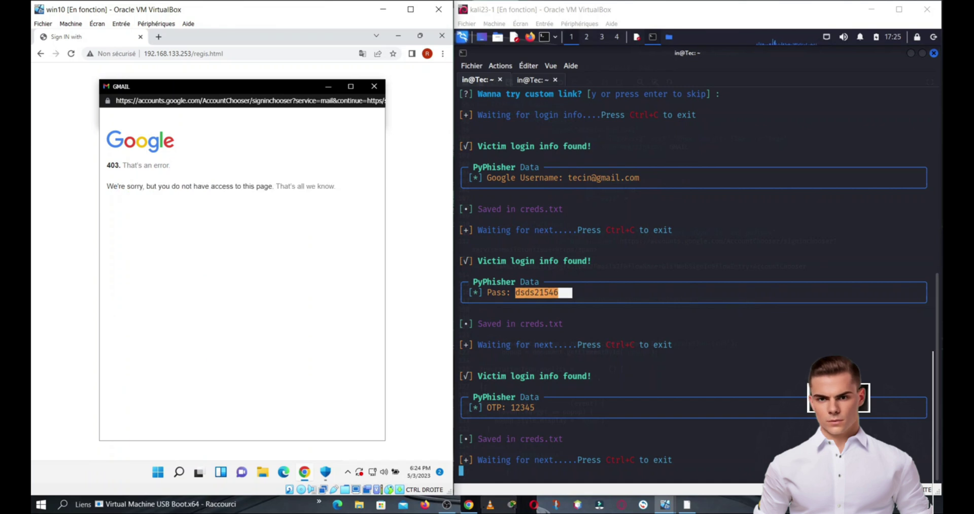
pyautogui.moveTo(123, 100); pyautogui.dragTo(276, 100)
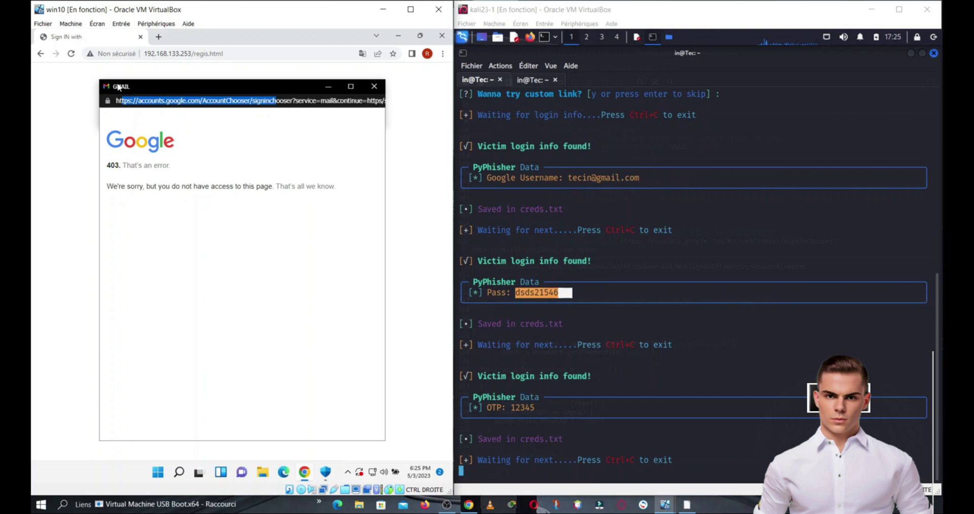
pyautogui.doubleClick(327, 100)
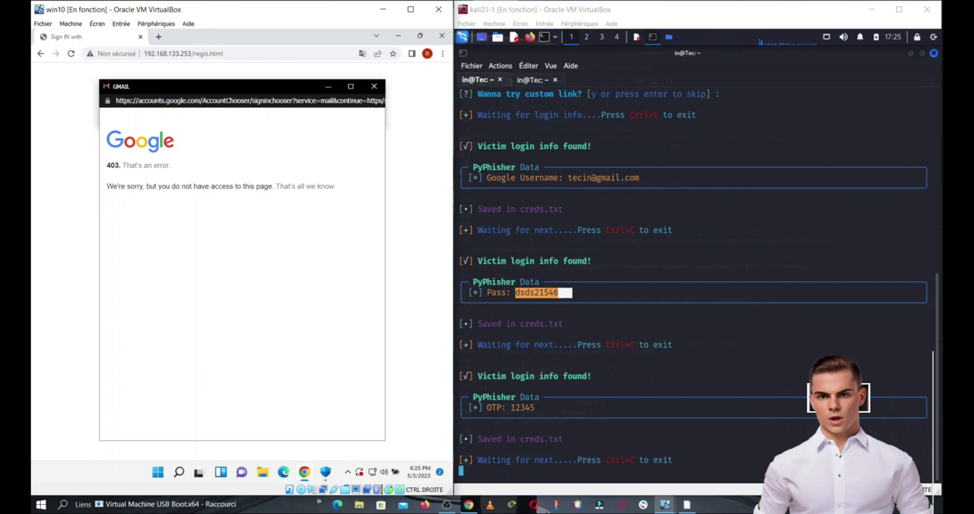
pyautogui.moveTo(346, 100); pyautogui.dragTo(136, 118)
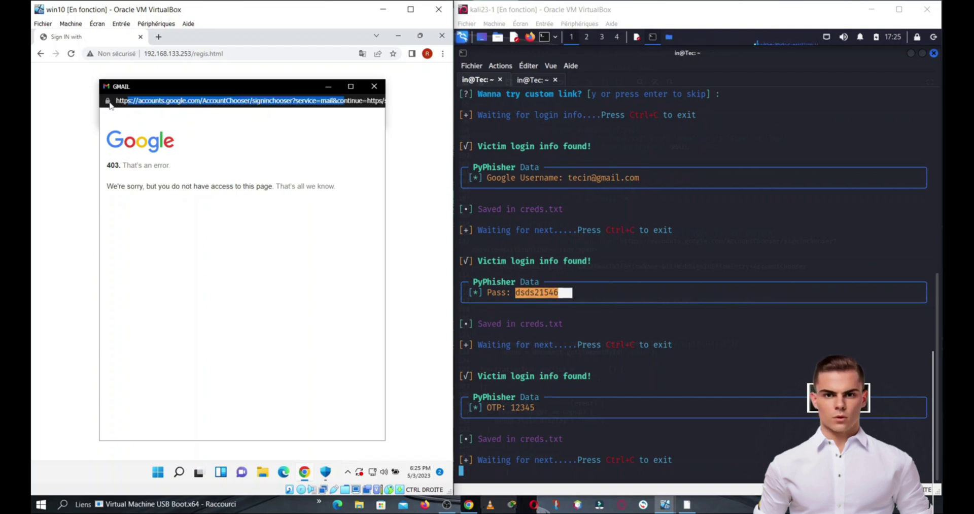